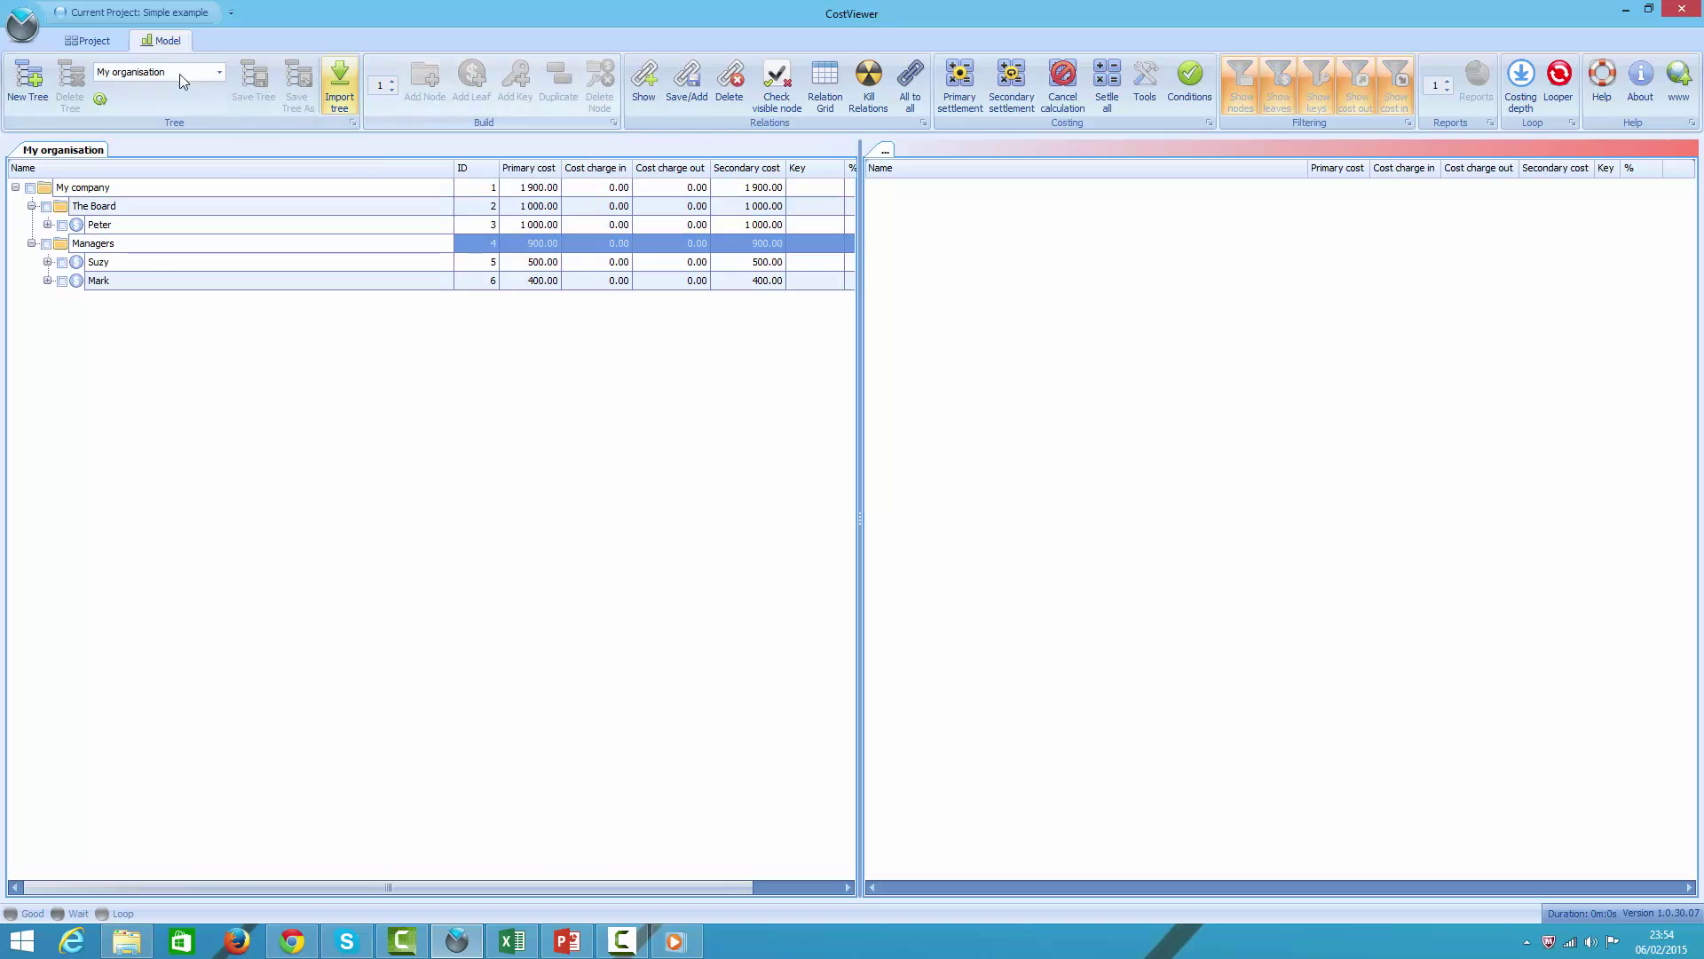
Open the Brands tree beside My organisation and narrow the organisation tree's Name column so its remaining columns fit
{"action": "left_click", "coordinate": [219, 72]}
{"action": "left_click", "coordinate": [140, 107]}
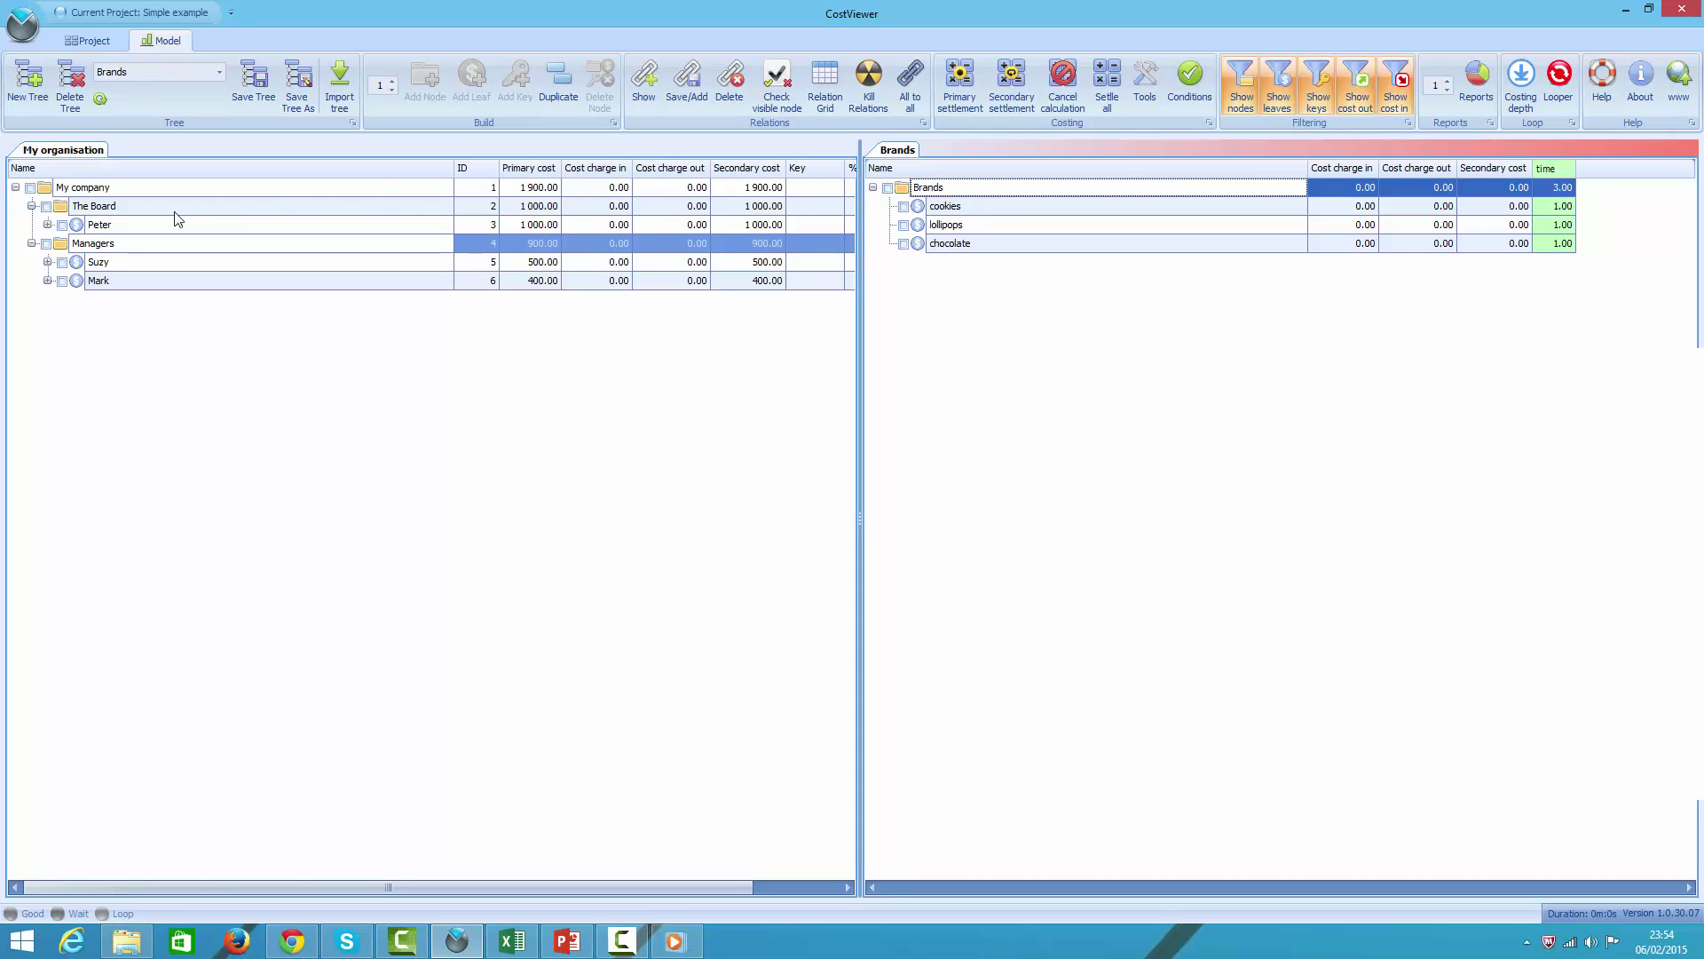
{"action": "left_click", "coordinate": [457, 178]}
{"action": "left_click_drag", "start_coordinate": [456, 179], "coordinate": [207, 184]}
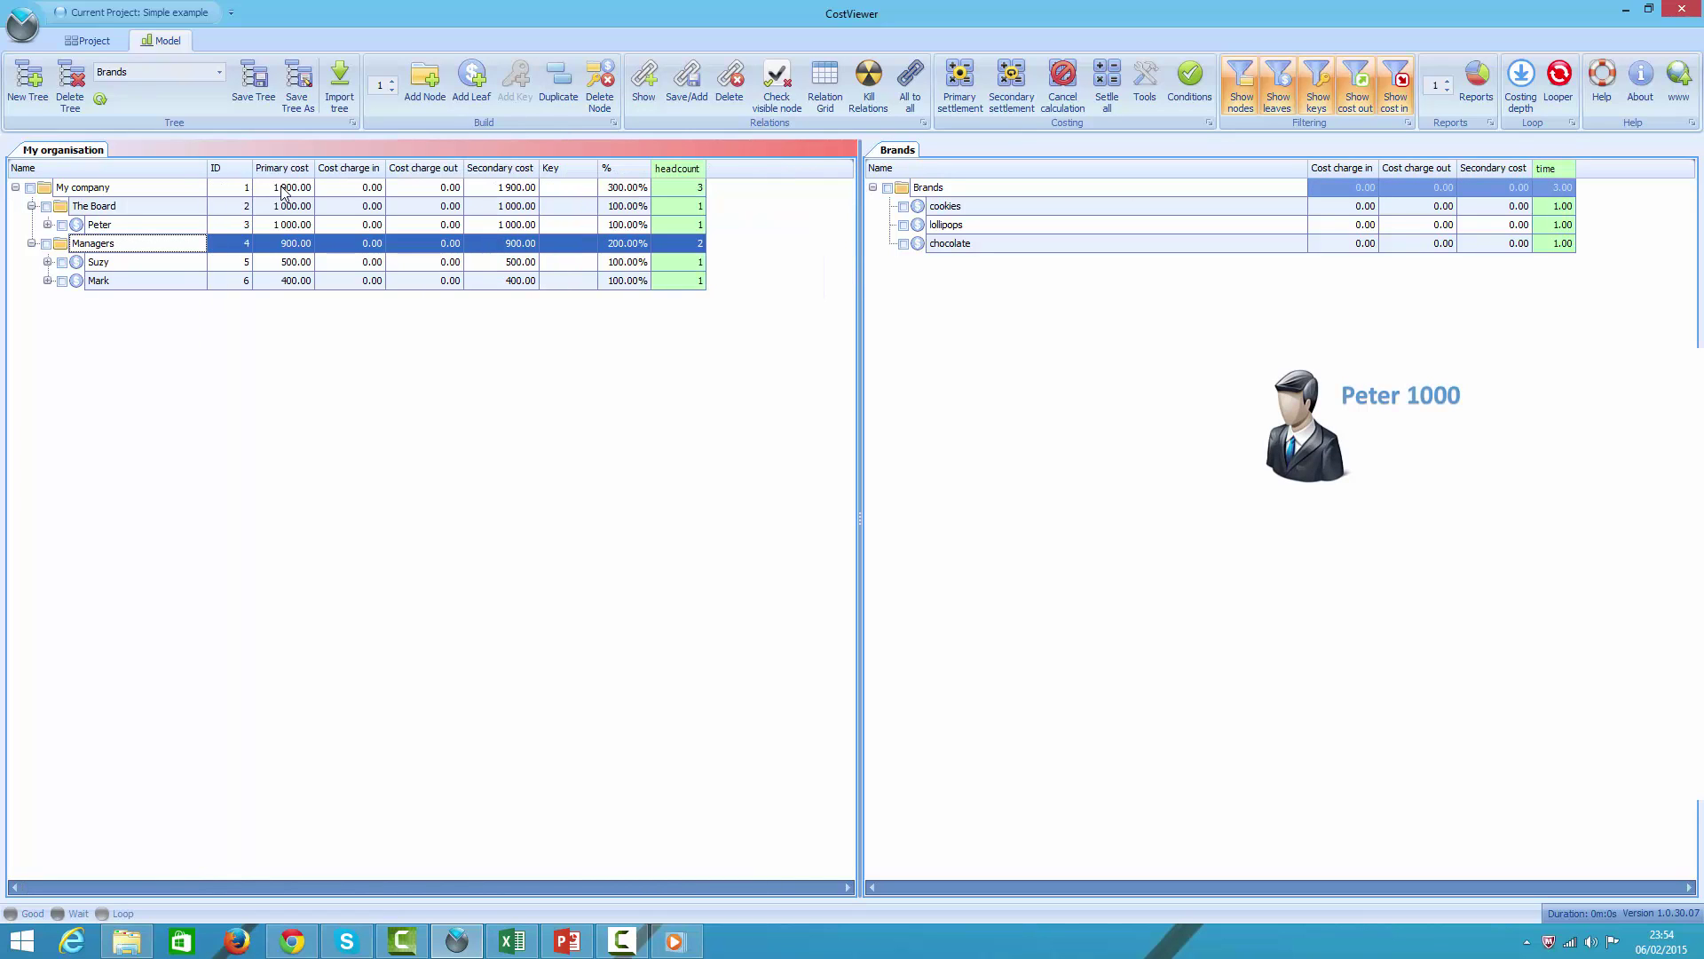
Expand the board member and both managers in My organisation and examine their allocation keys and percentages
{"action": "double_click", "coordinate": [78, 224]}
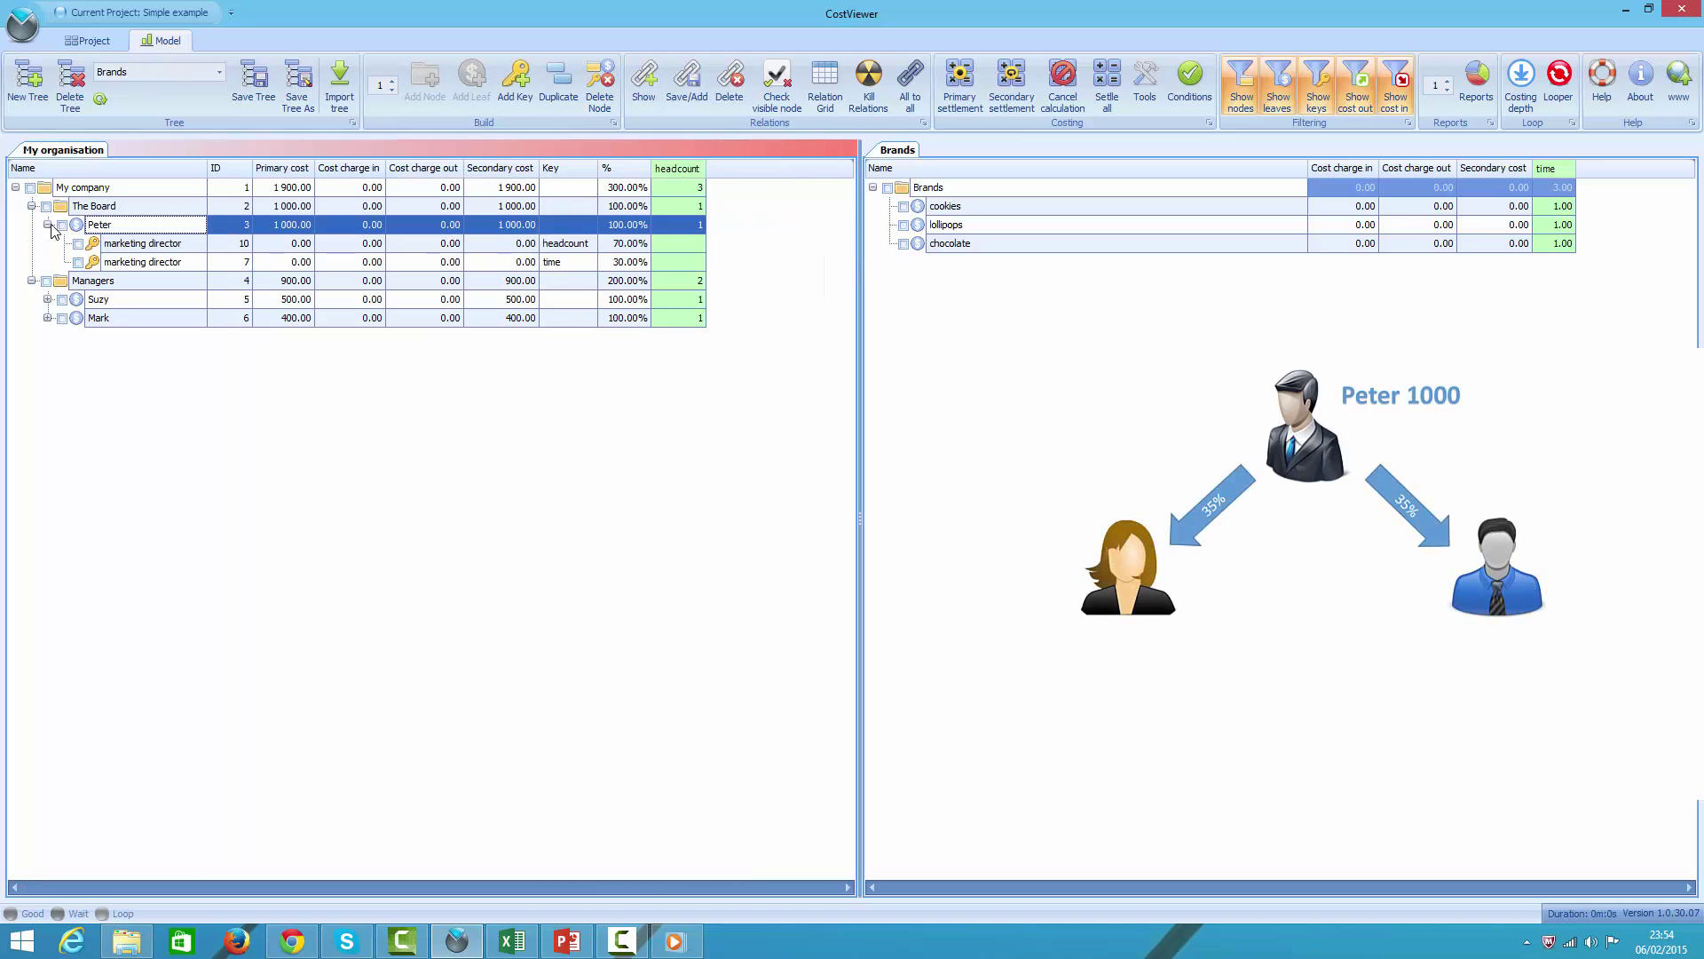
{"action": "left_click", "coordinate": [609, 249]}
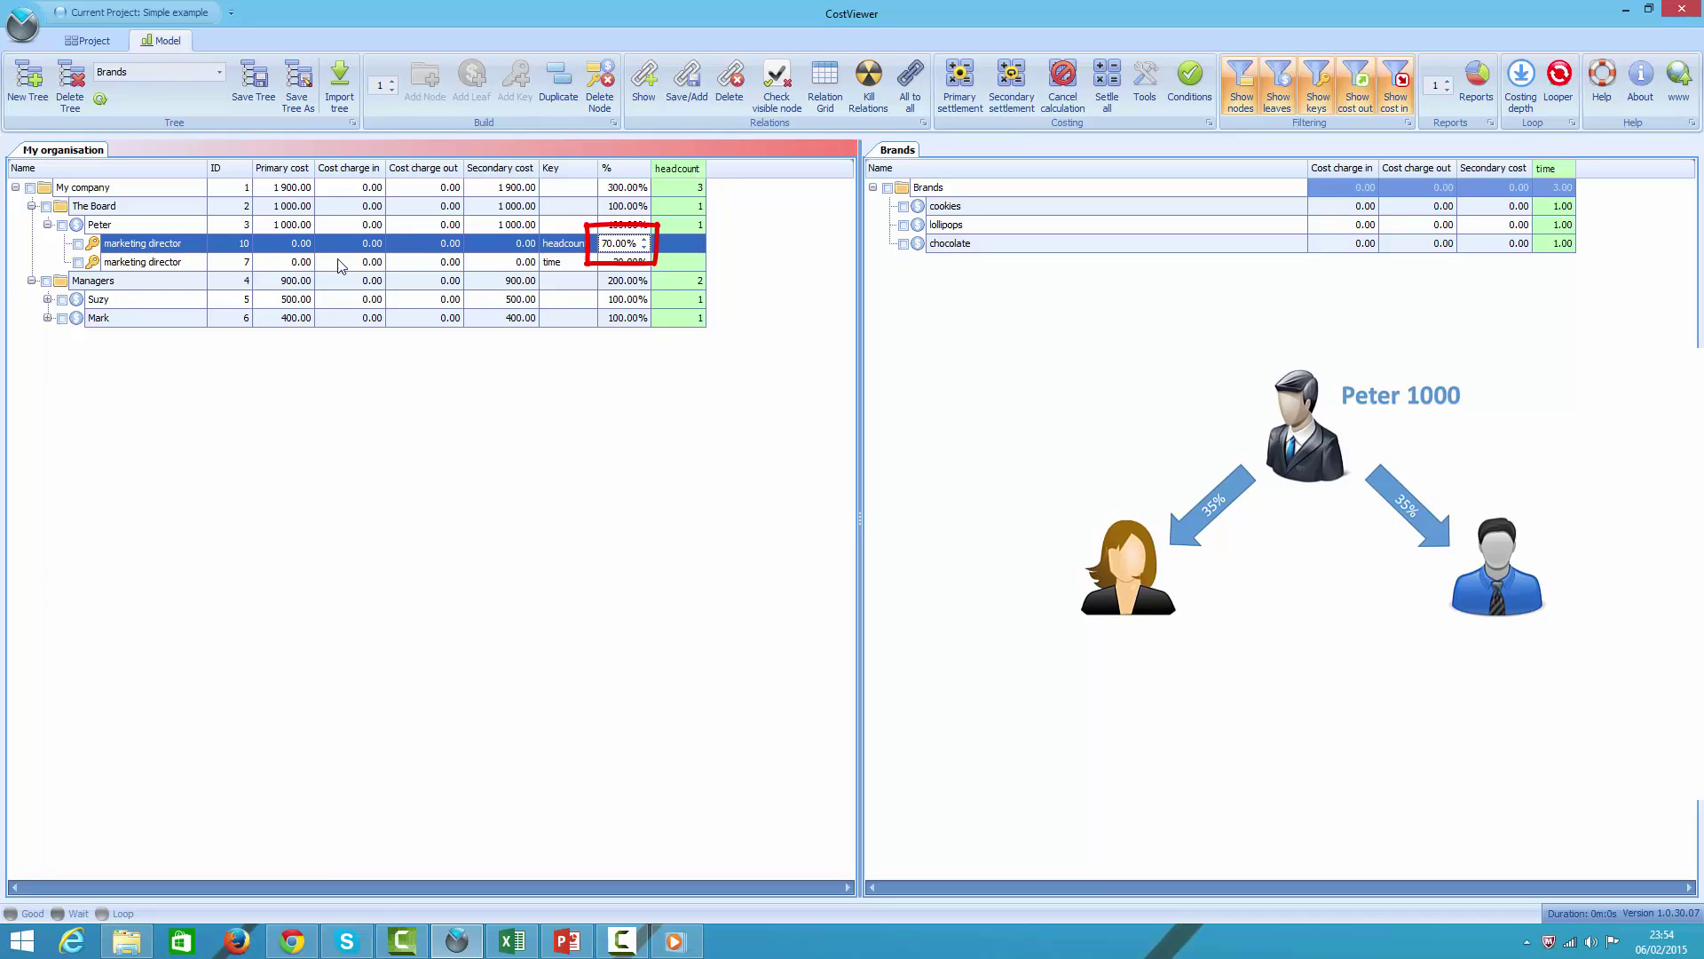
{"action": "left_click", "coordinate": [47, 300]}
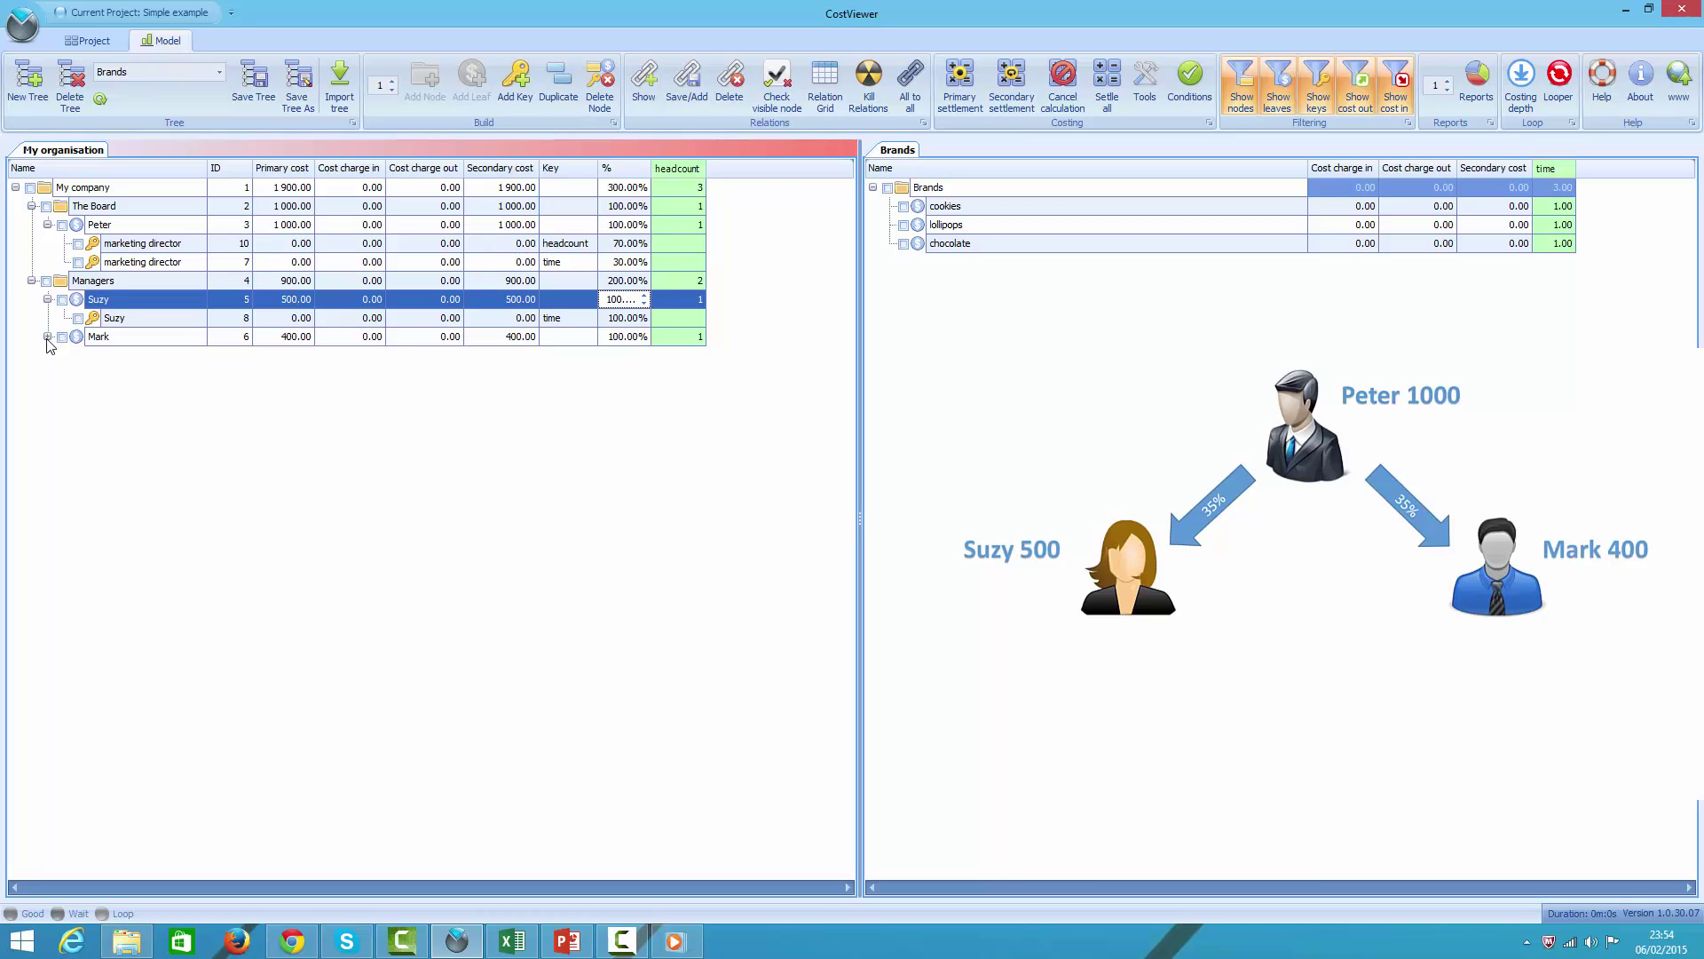
{"action": "left_click", "coordinate": [47, 338]}
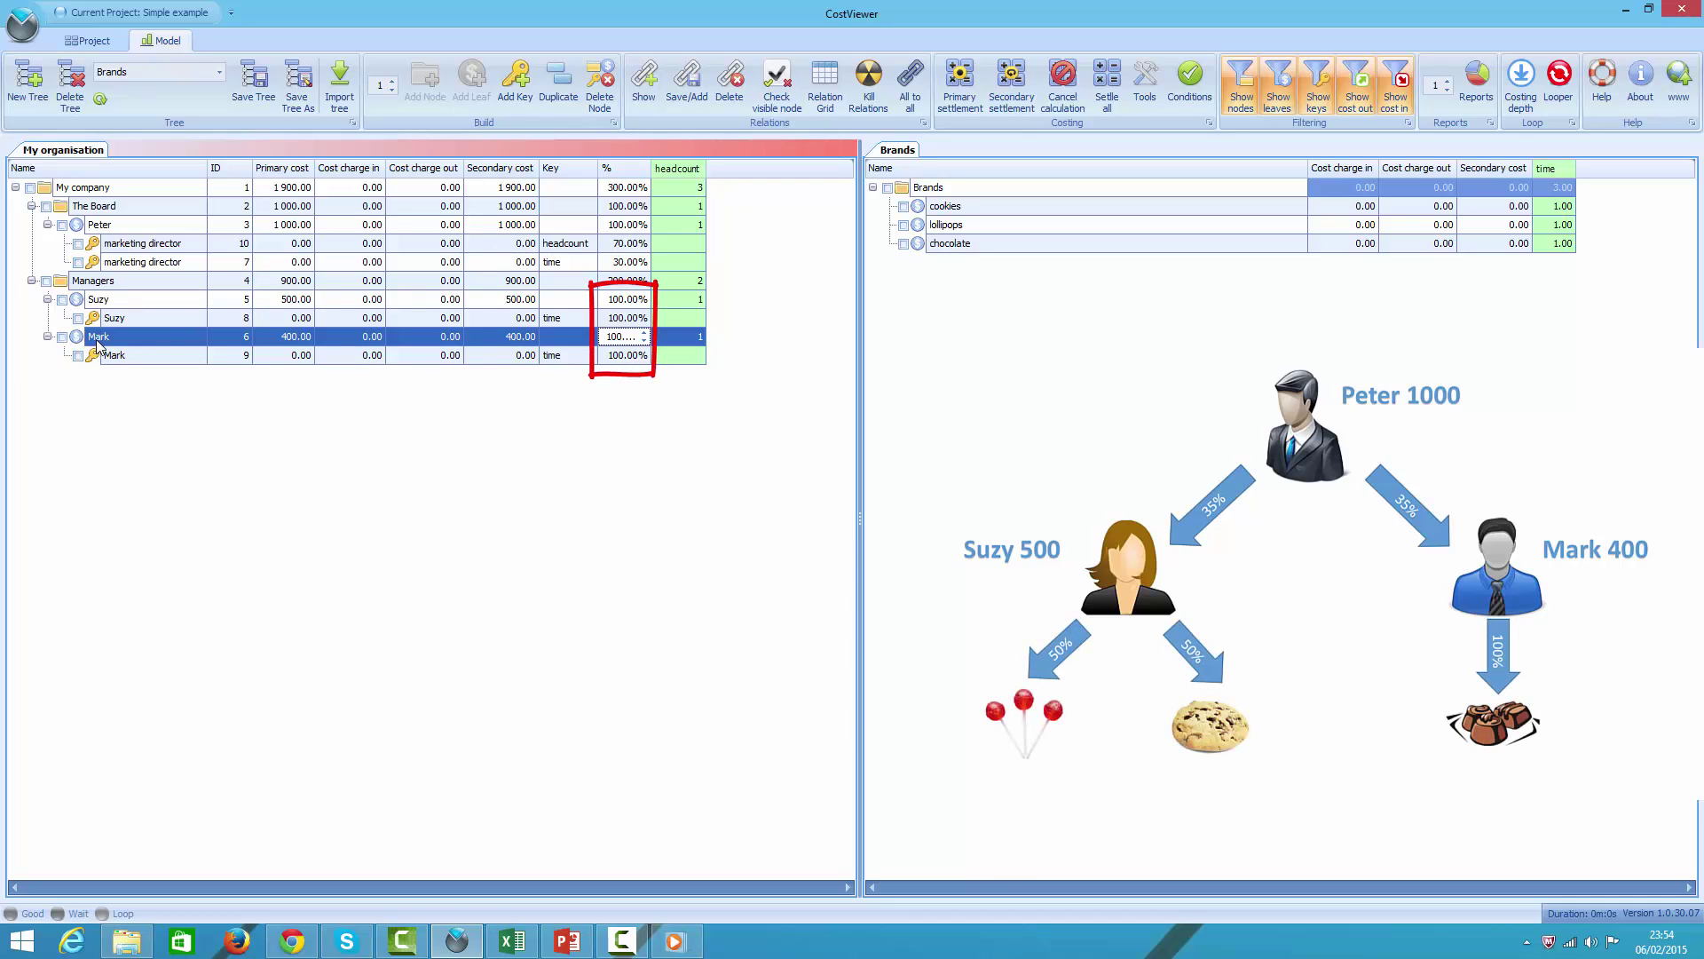
{"action": "left_click", "coordinate": [633, 318]}
{"action": "left_click", "coordinate": [624, 357]}
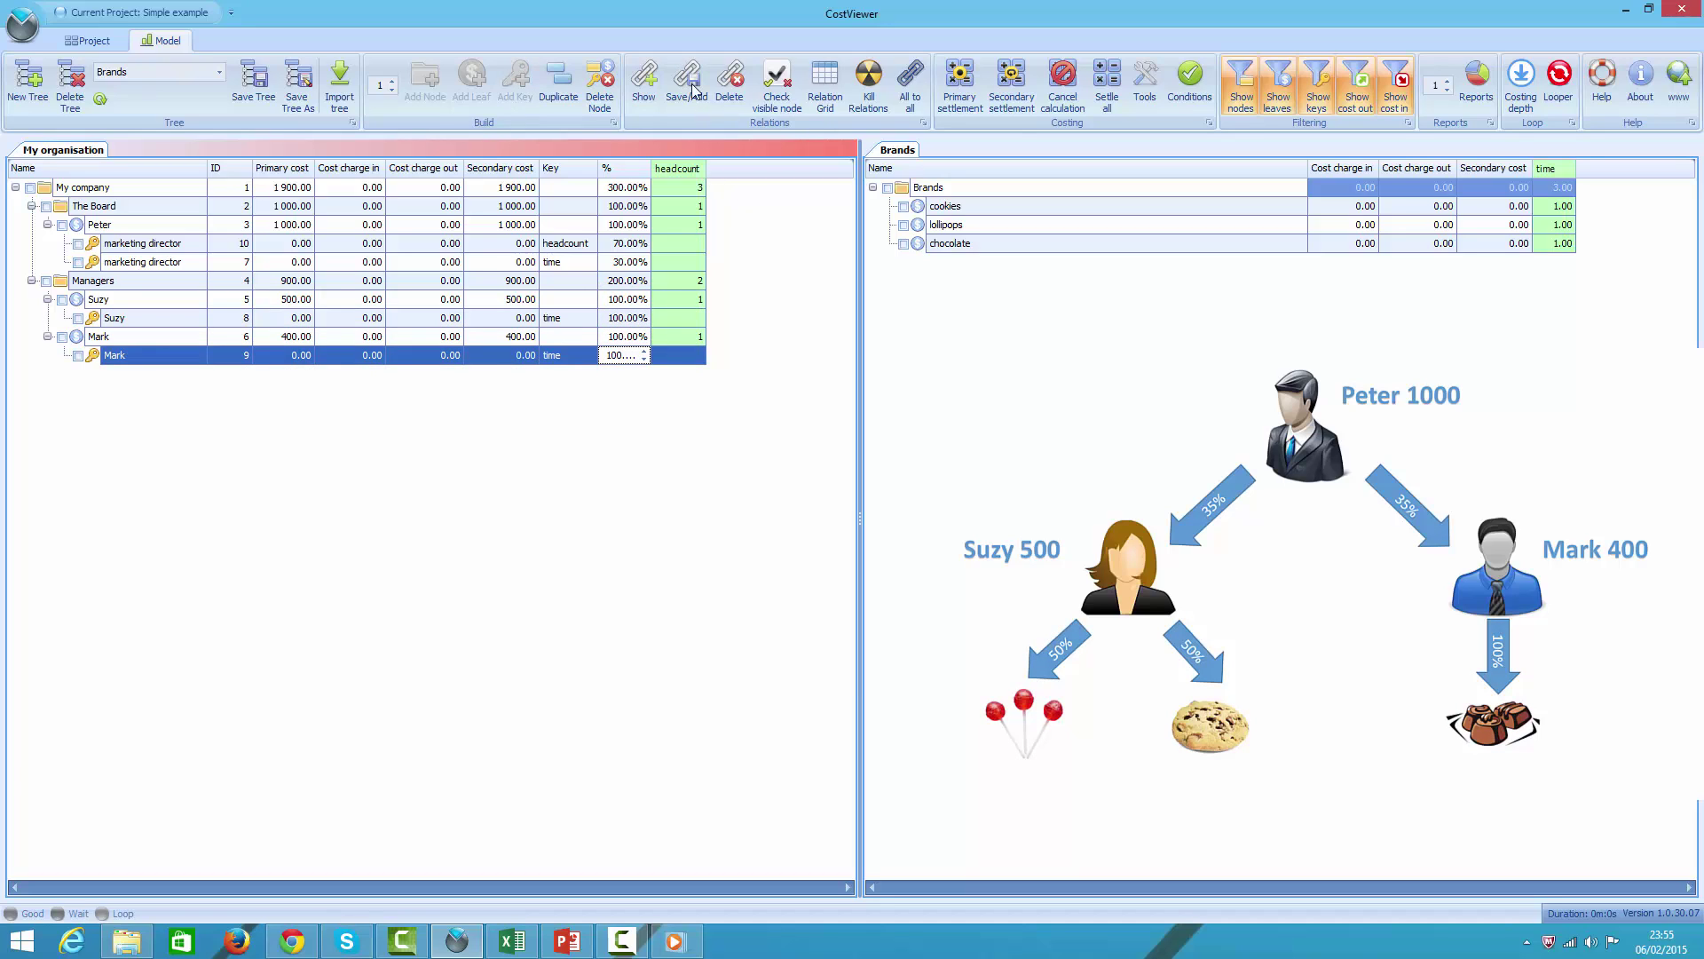
Show which brands are related to each of the two managers and to the marketing director's time key
{"action": "left_click", "coordinate": [644, 84]}
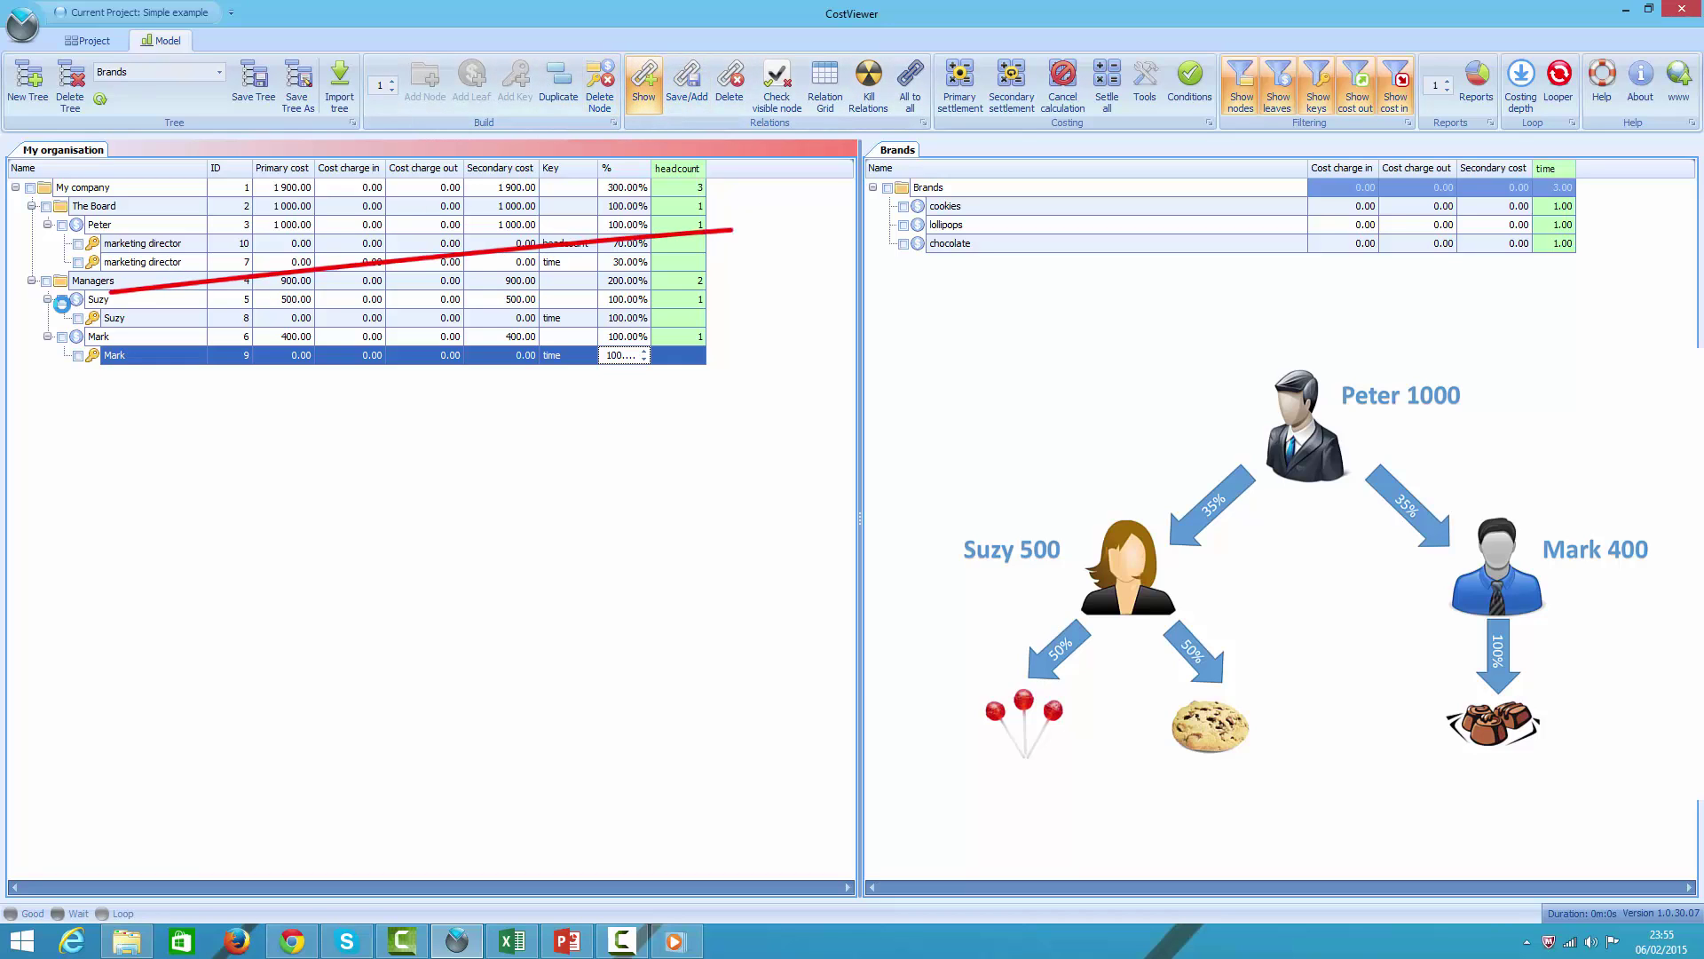
{"action": "left_click", "coordinate": [62, 300]}
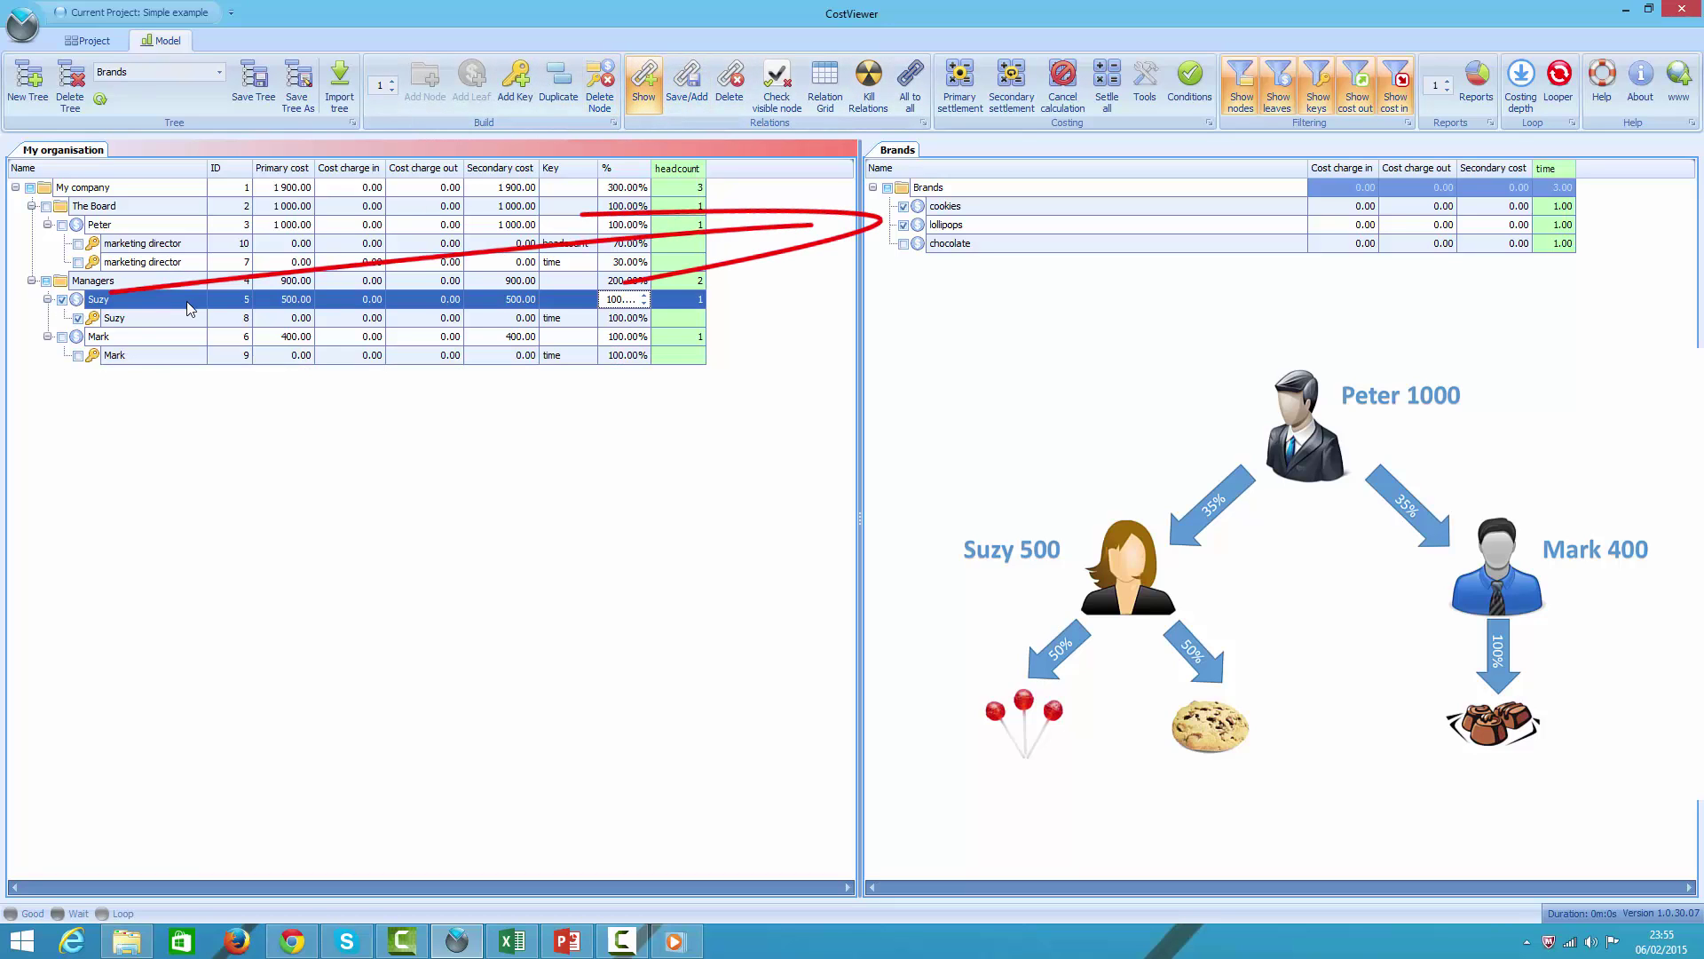
{"action": "left_click", "coordinate": [63, 301]}
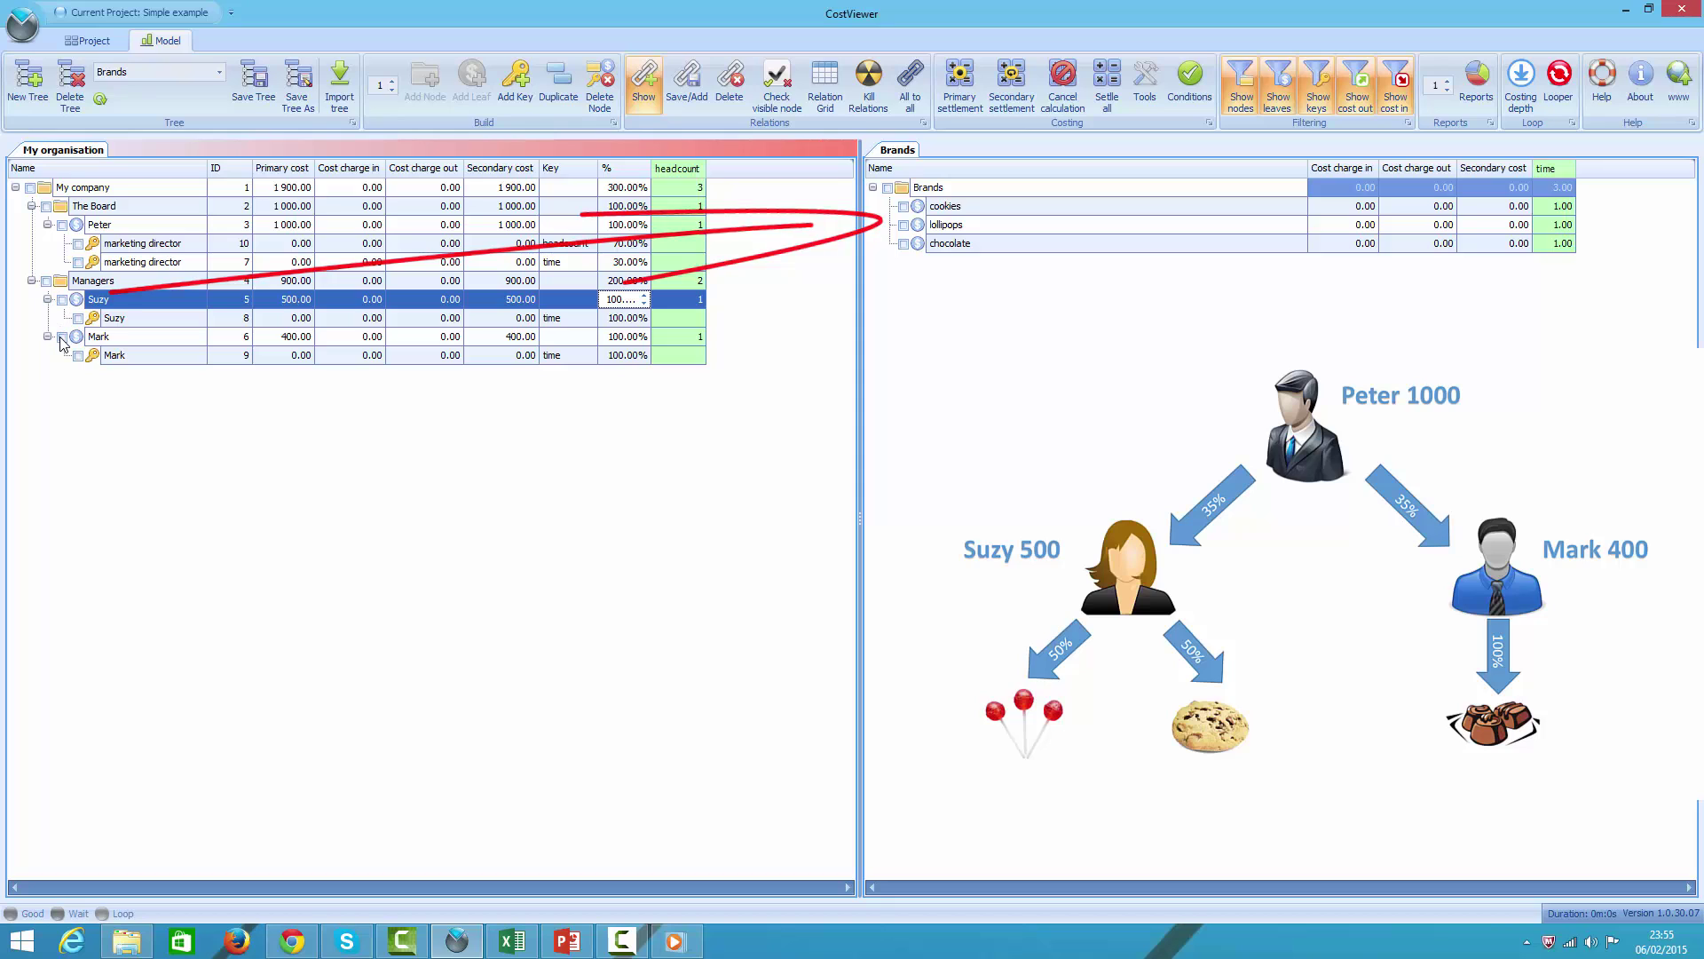
{"action": "left_click", "coordinate": [62, 338]}
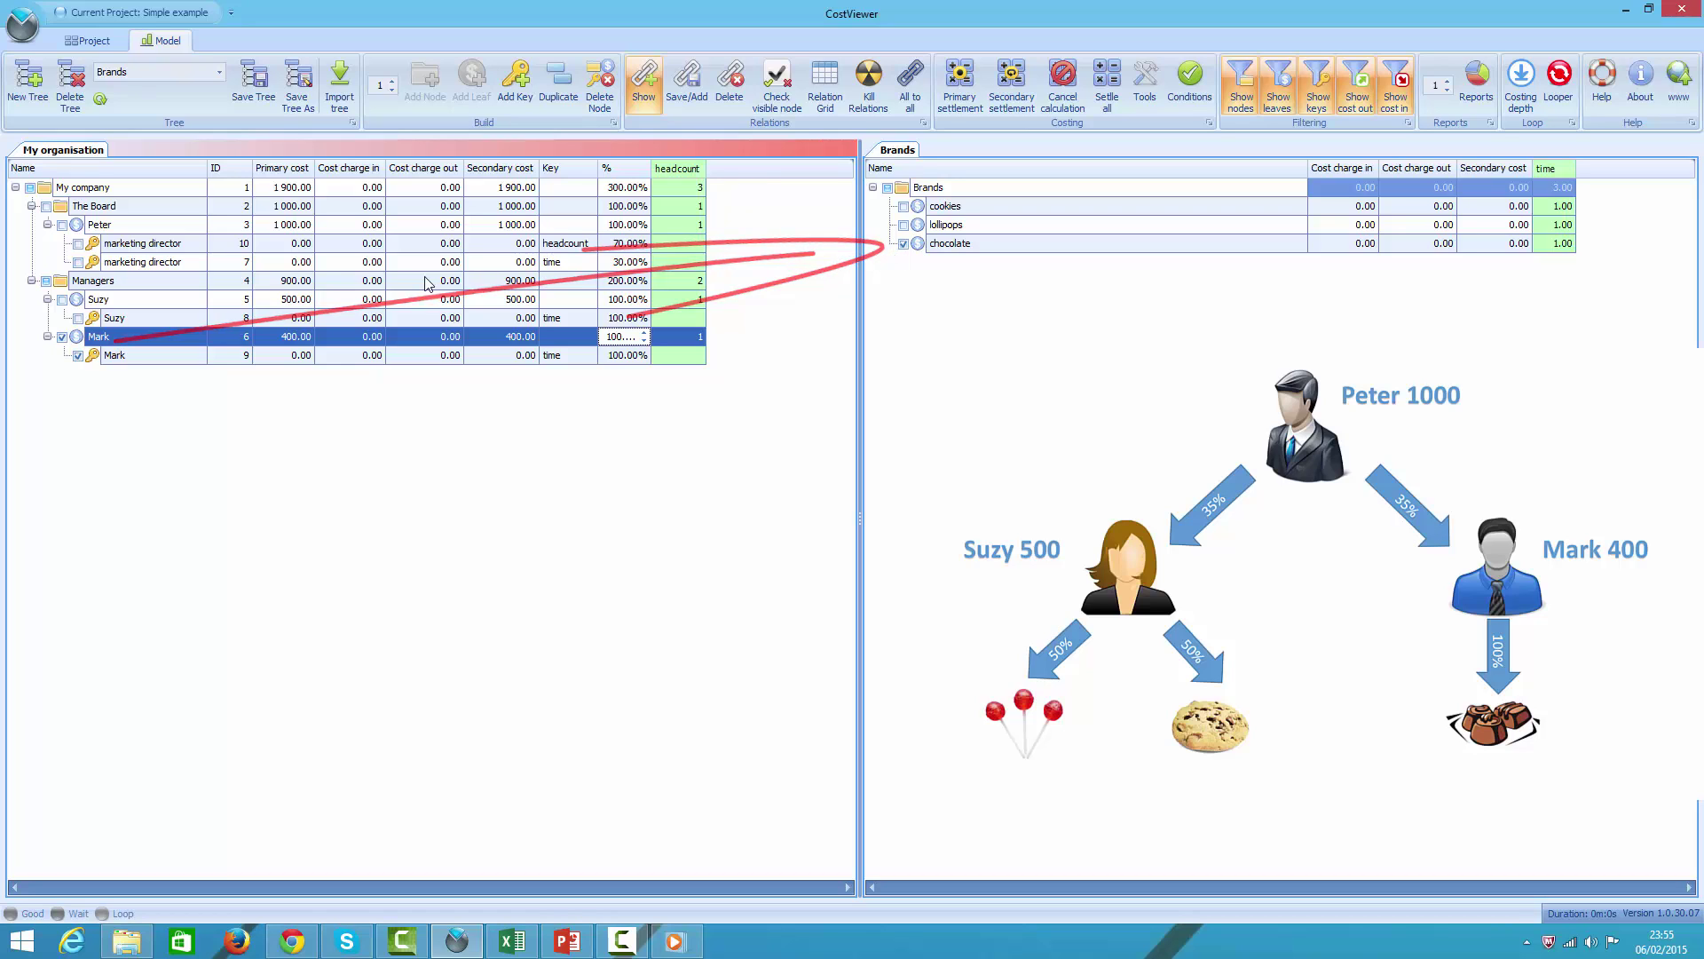
{"action": "left_click", "coordinate": [79, 262]}
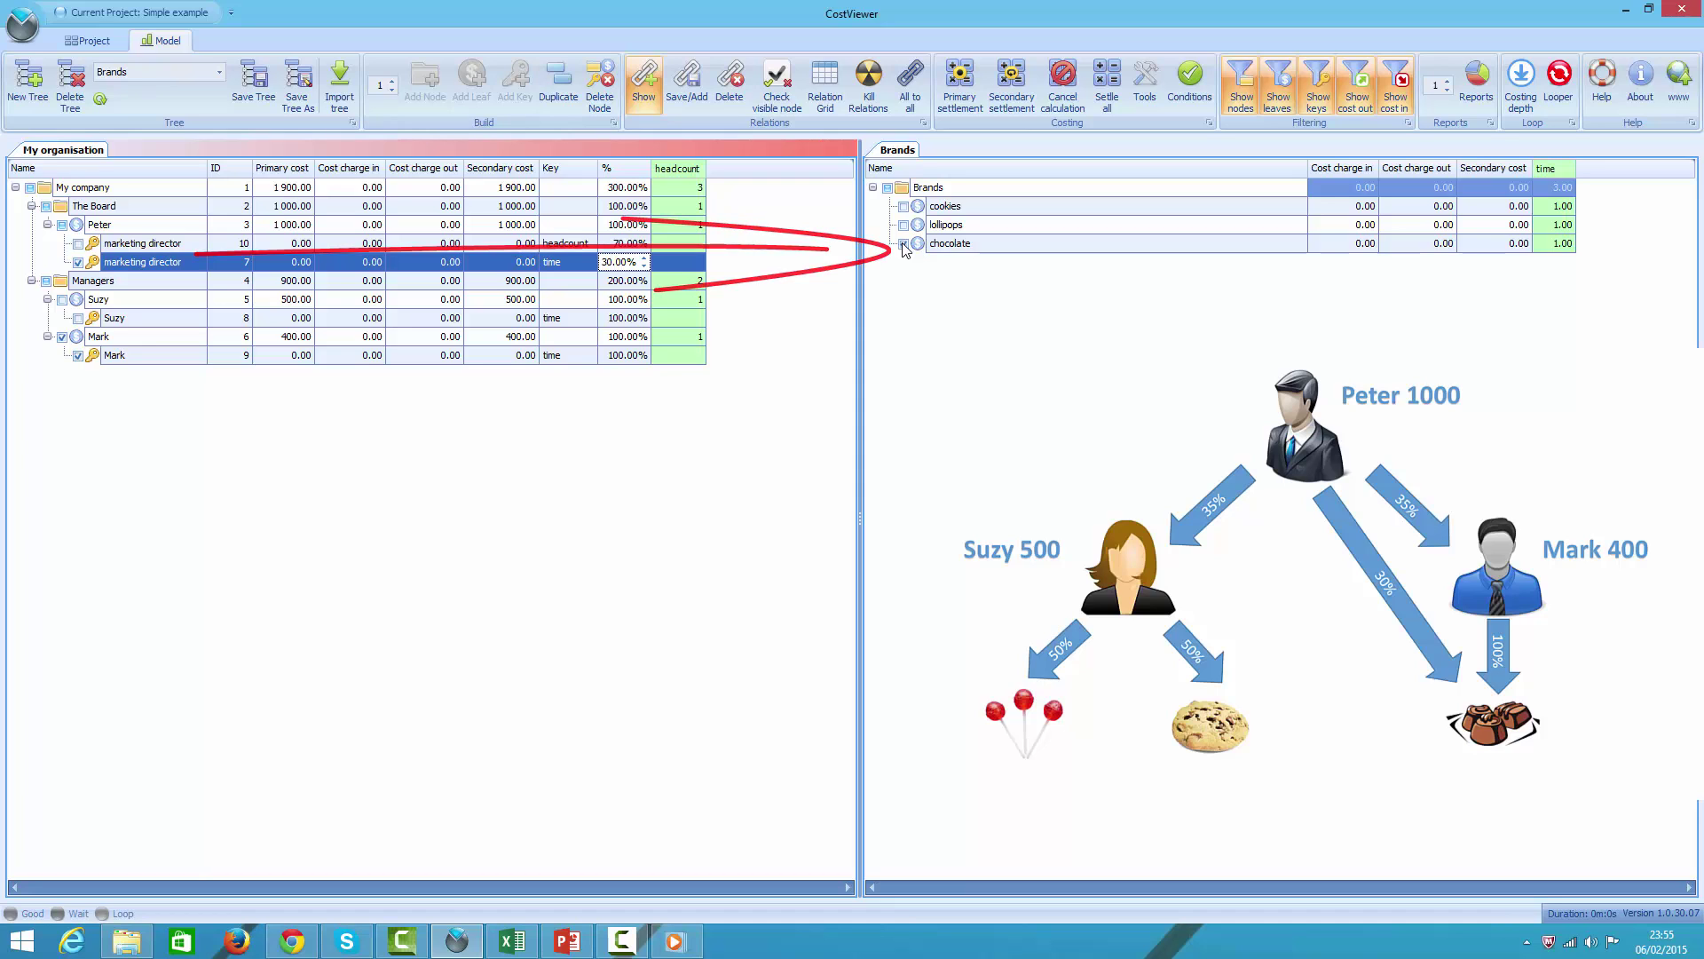
{"action": "left_click", "coordinate": [905, 245]}
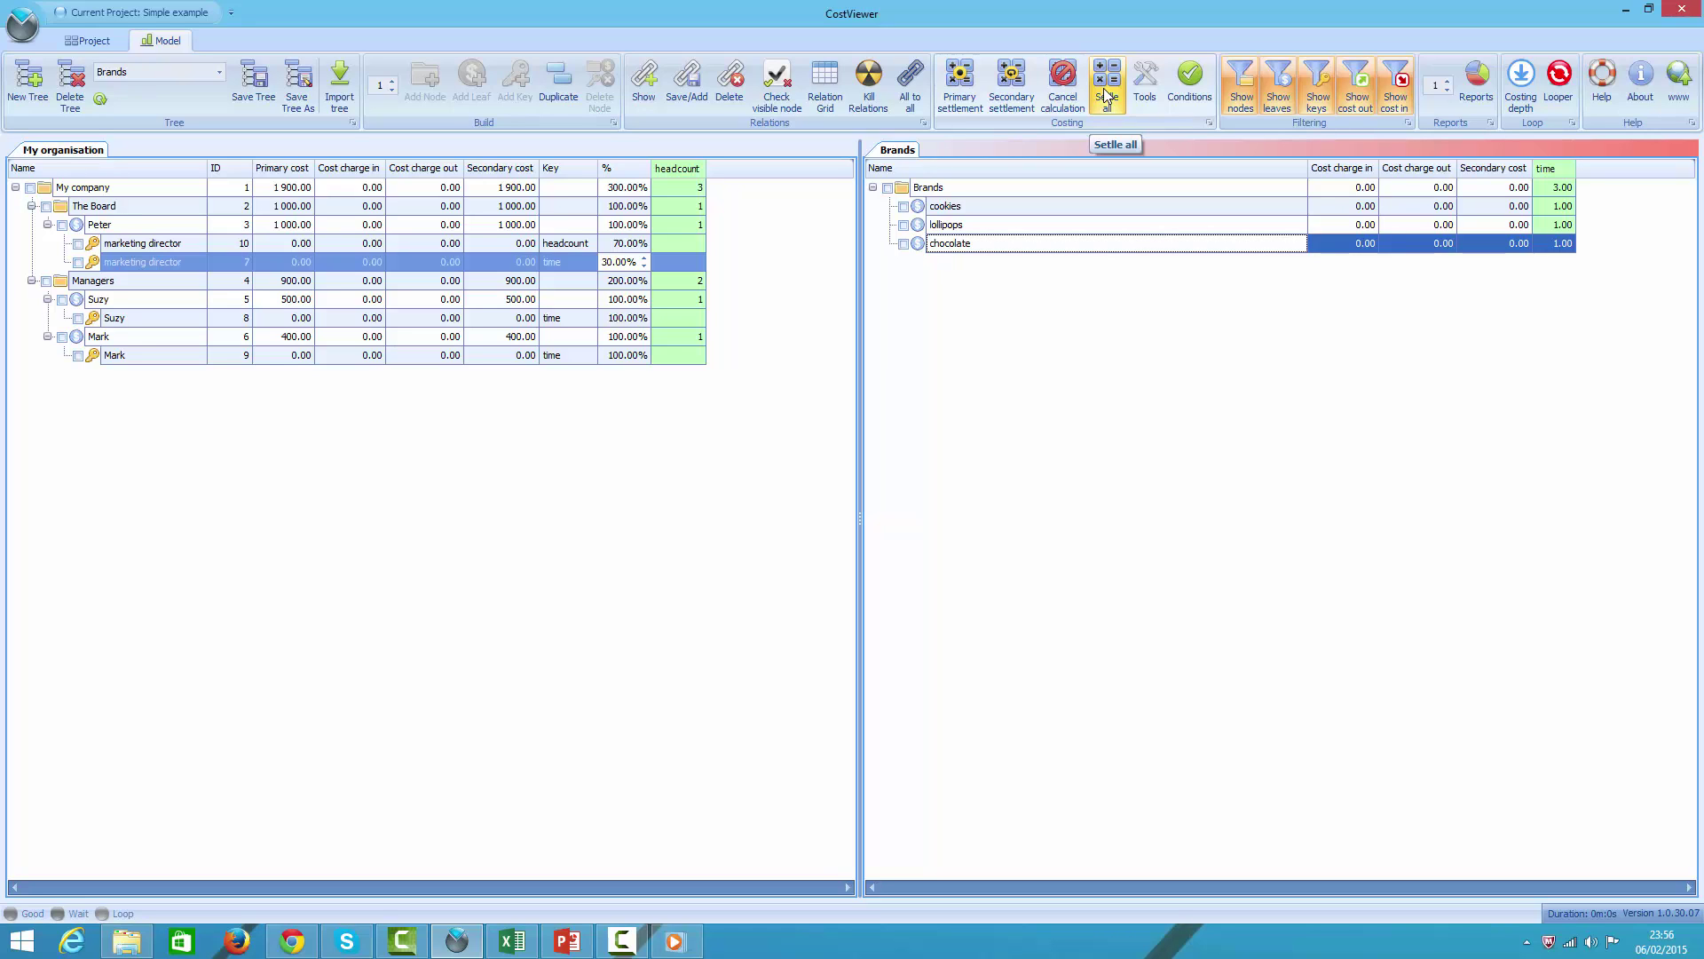
Run the primary settlement and expand the whole Brands tree with all columns best-fitted to inspect chocolate's charged-in costs
{"action": "left_click", "coordinate": [955, 97]}
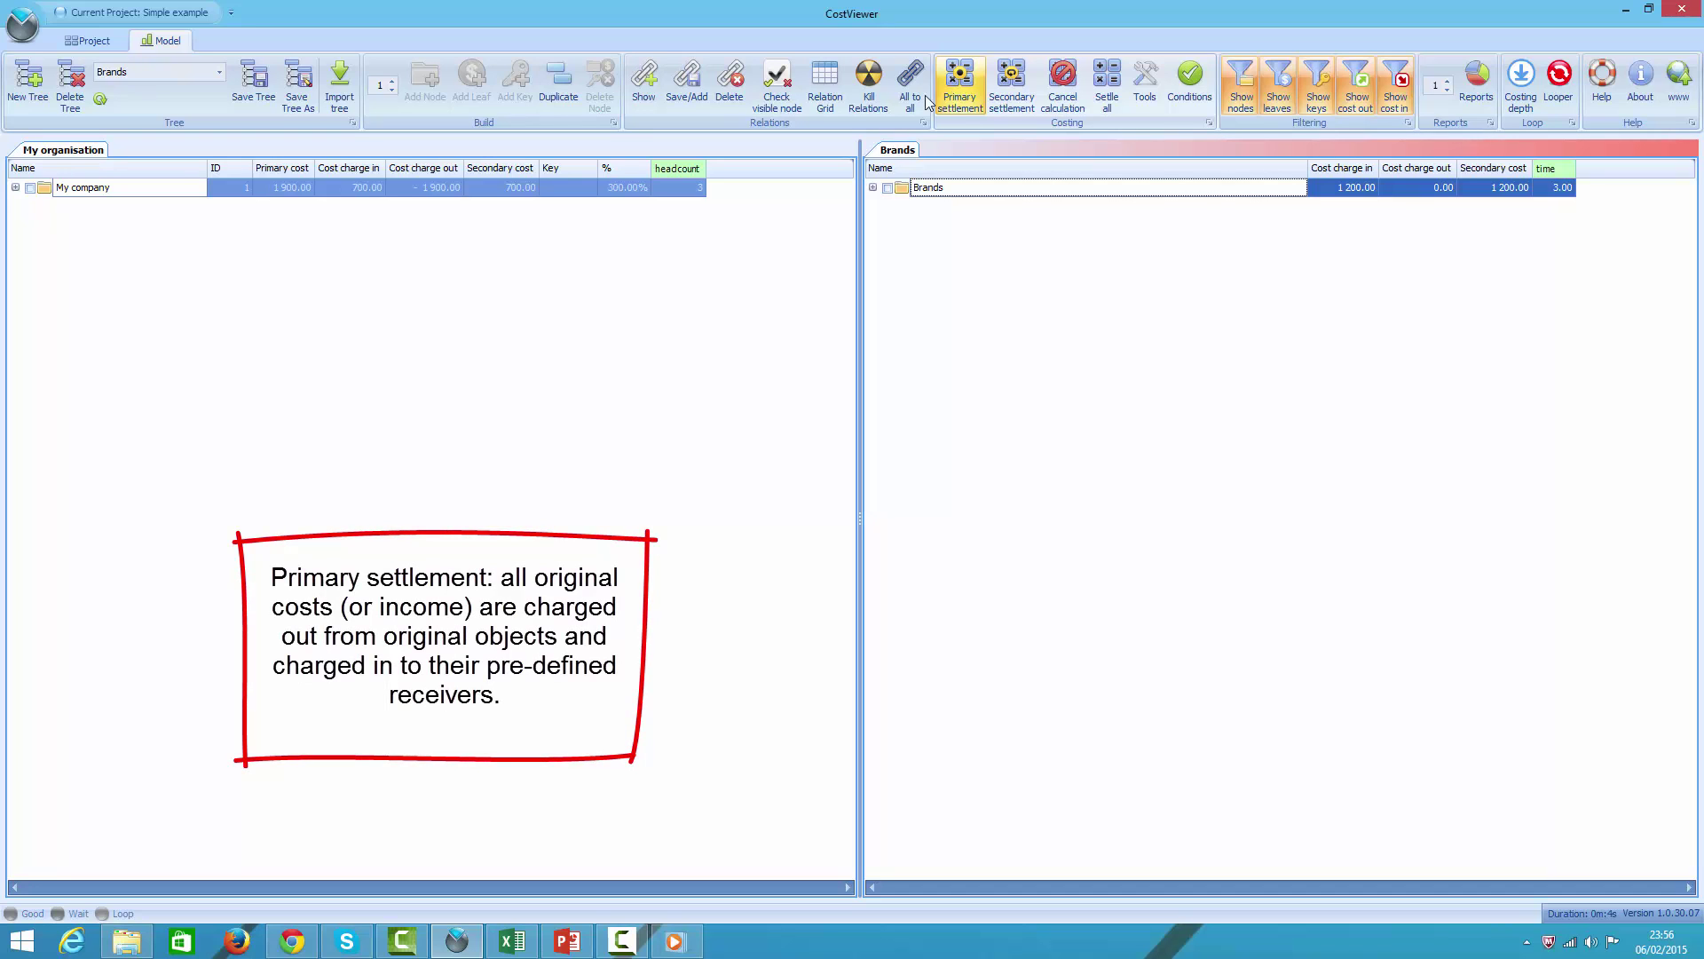
{"action": "double_click", "coordinate": [904, 190]}
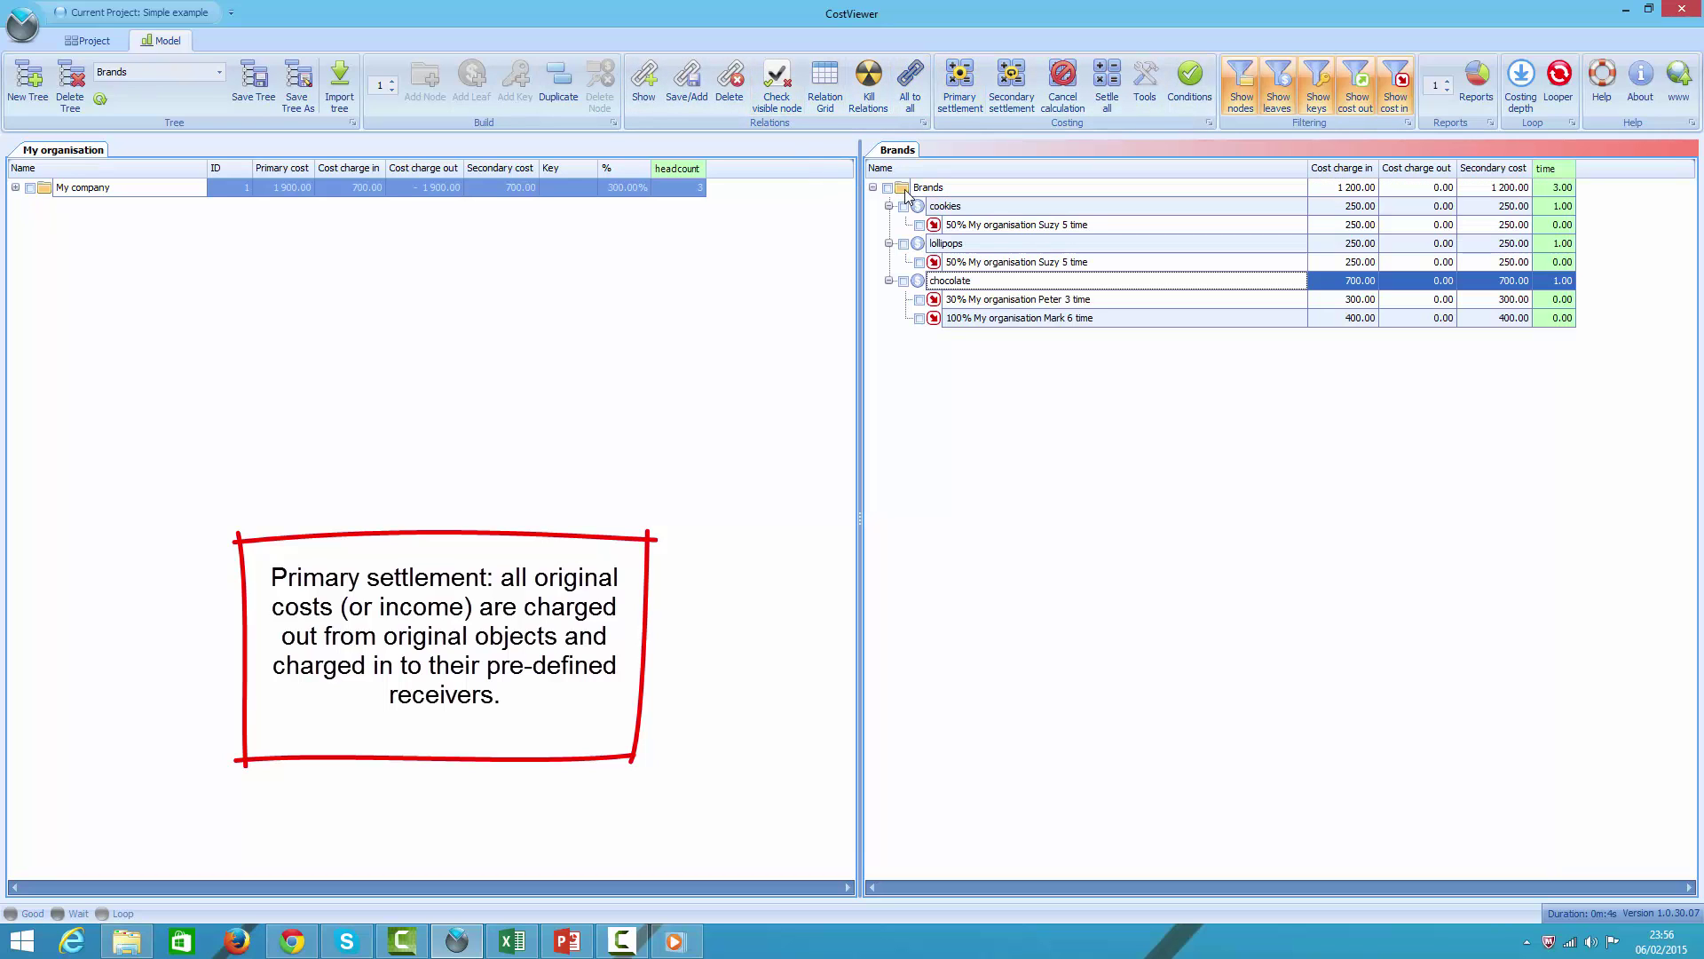
{"action": "right_click", "coordinate": [1000, 169]}
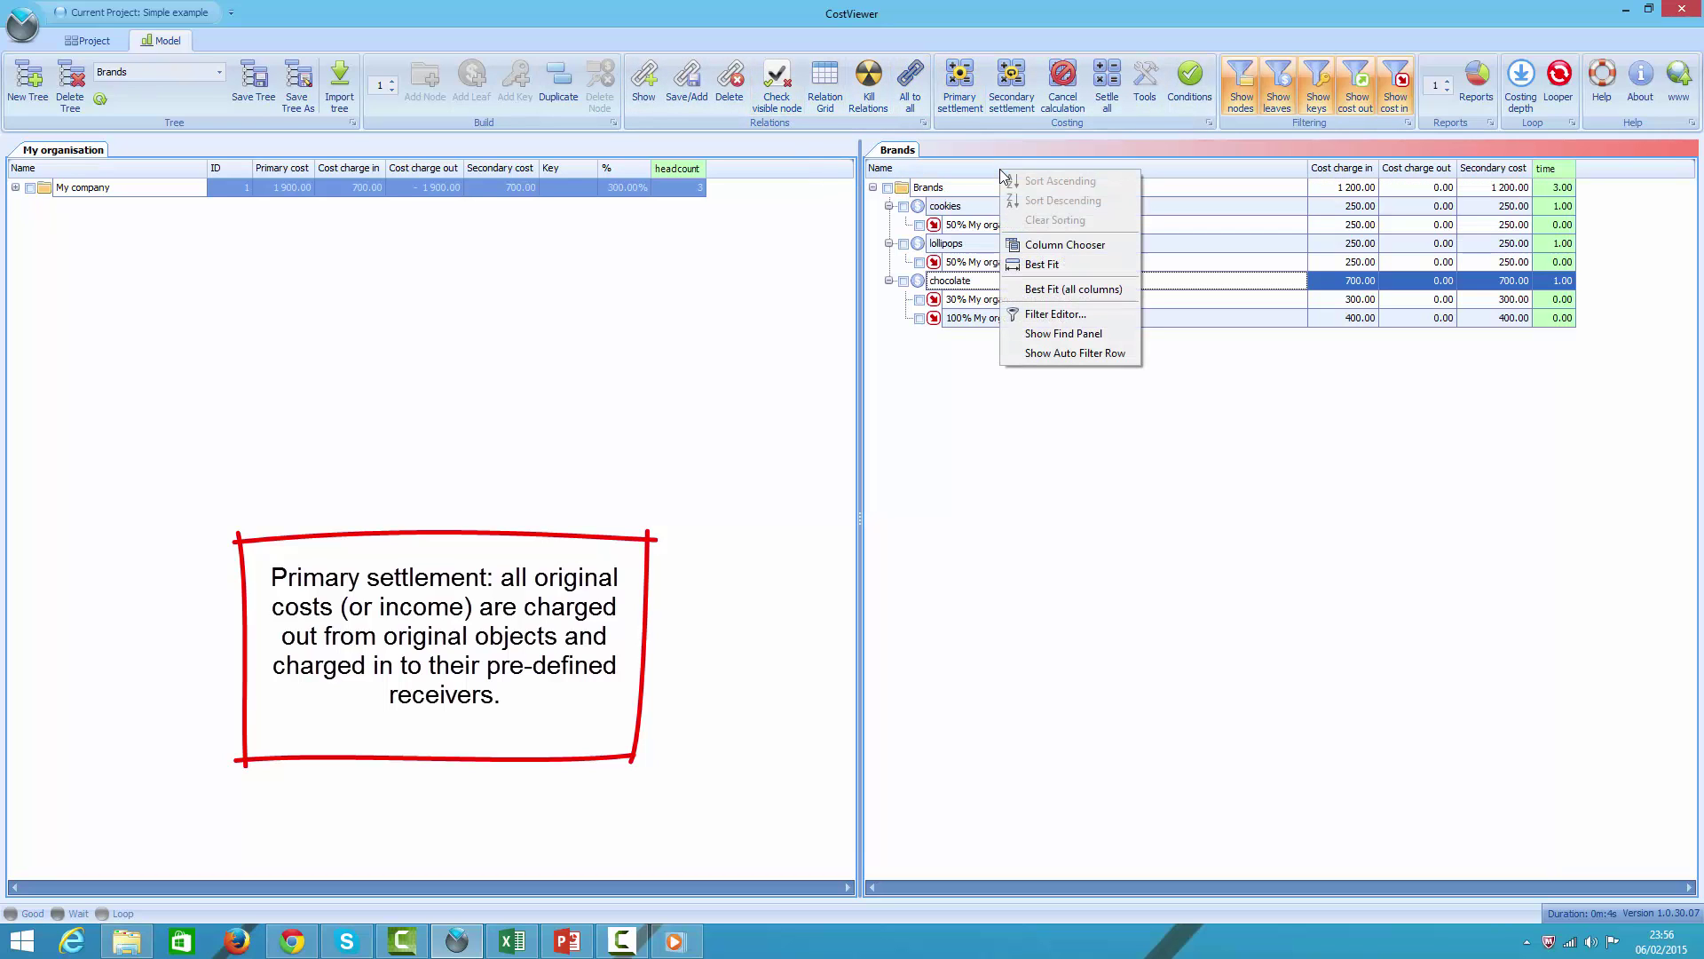
{"action": "left_click", "coordinate": [1052, 289]}
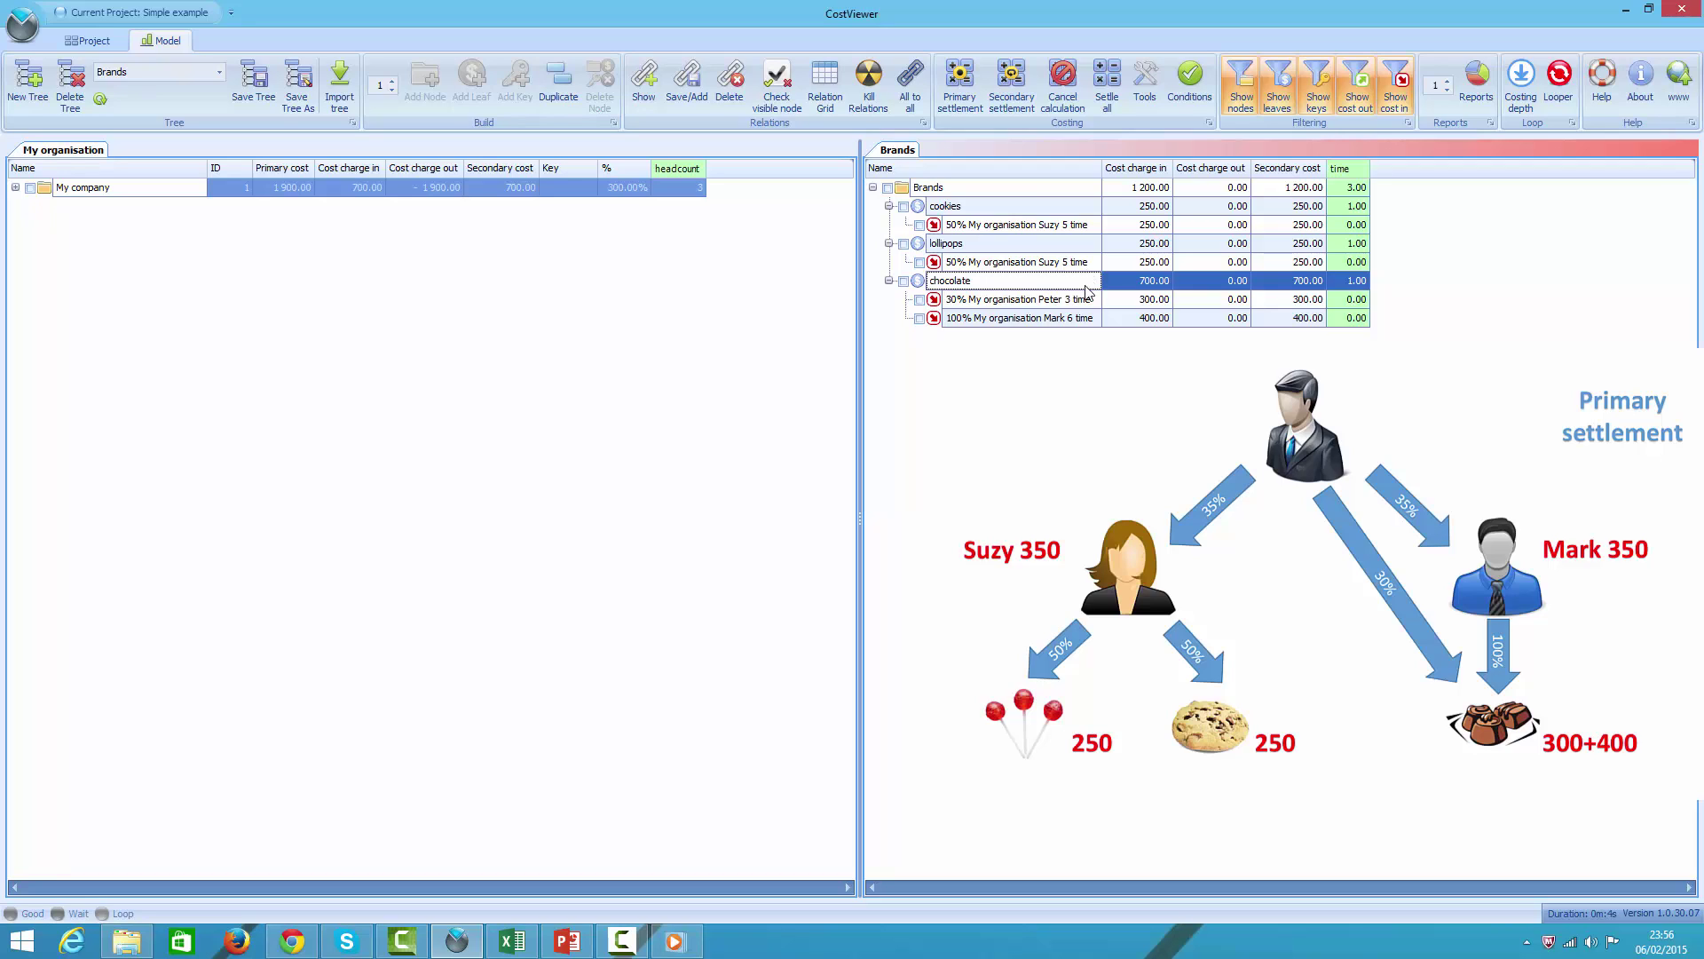
{"action": "left_click", "coordinate": [1090, 302]}
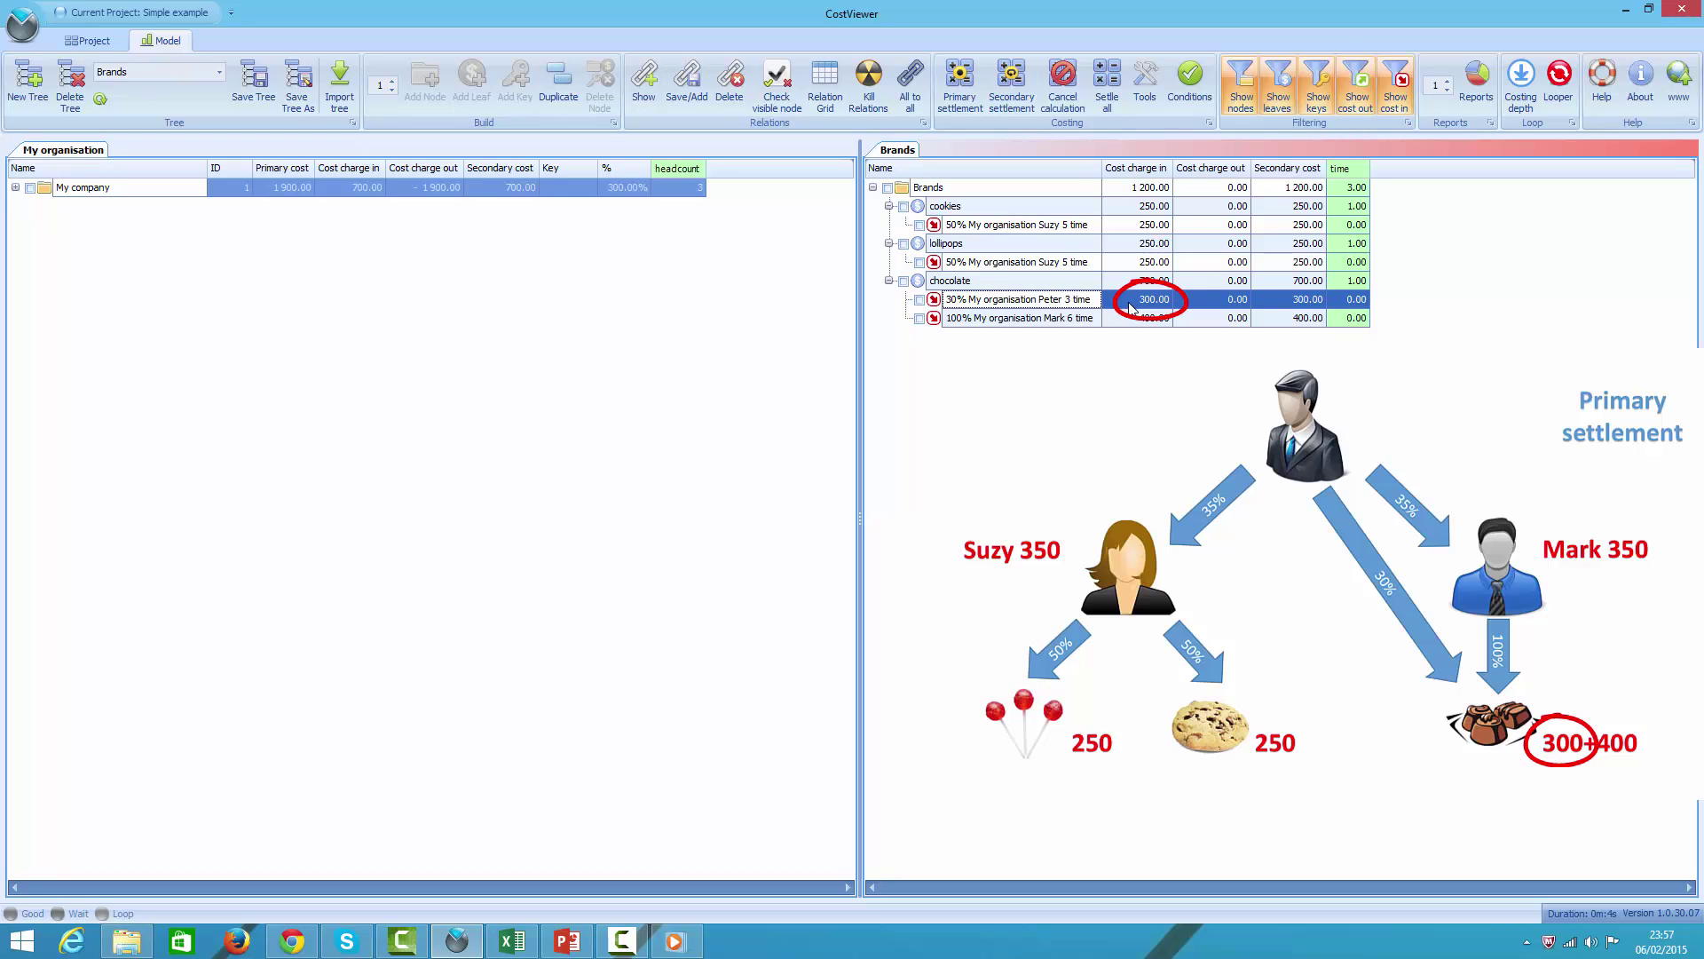
Expand My company down to the board member and managers to examine the costs charged out and in
{"action": "left_click", "coordinate": [16, 188]}
{"action": "left_click", "coordinate": [32, 224]}
{"action": "left_click", "coordinate": [31, 206]}
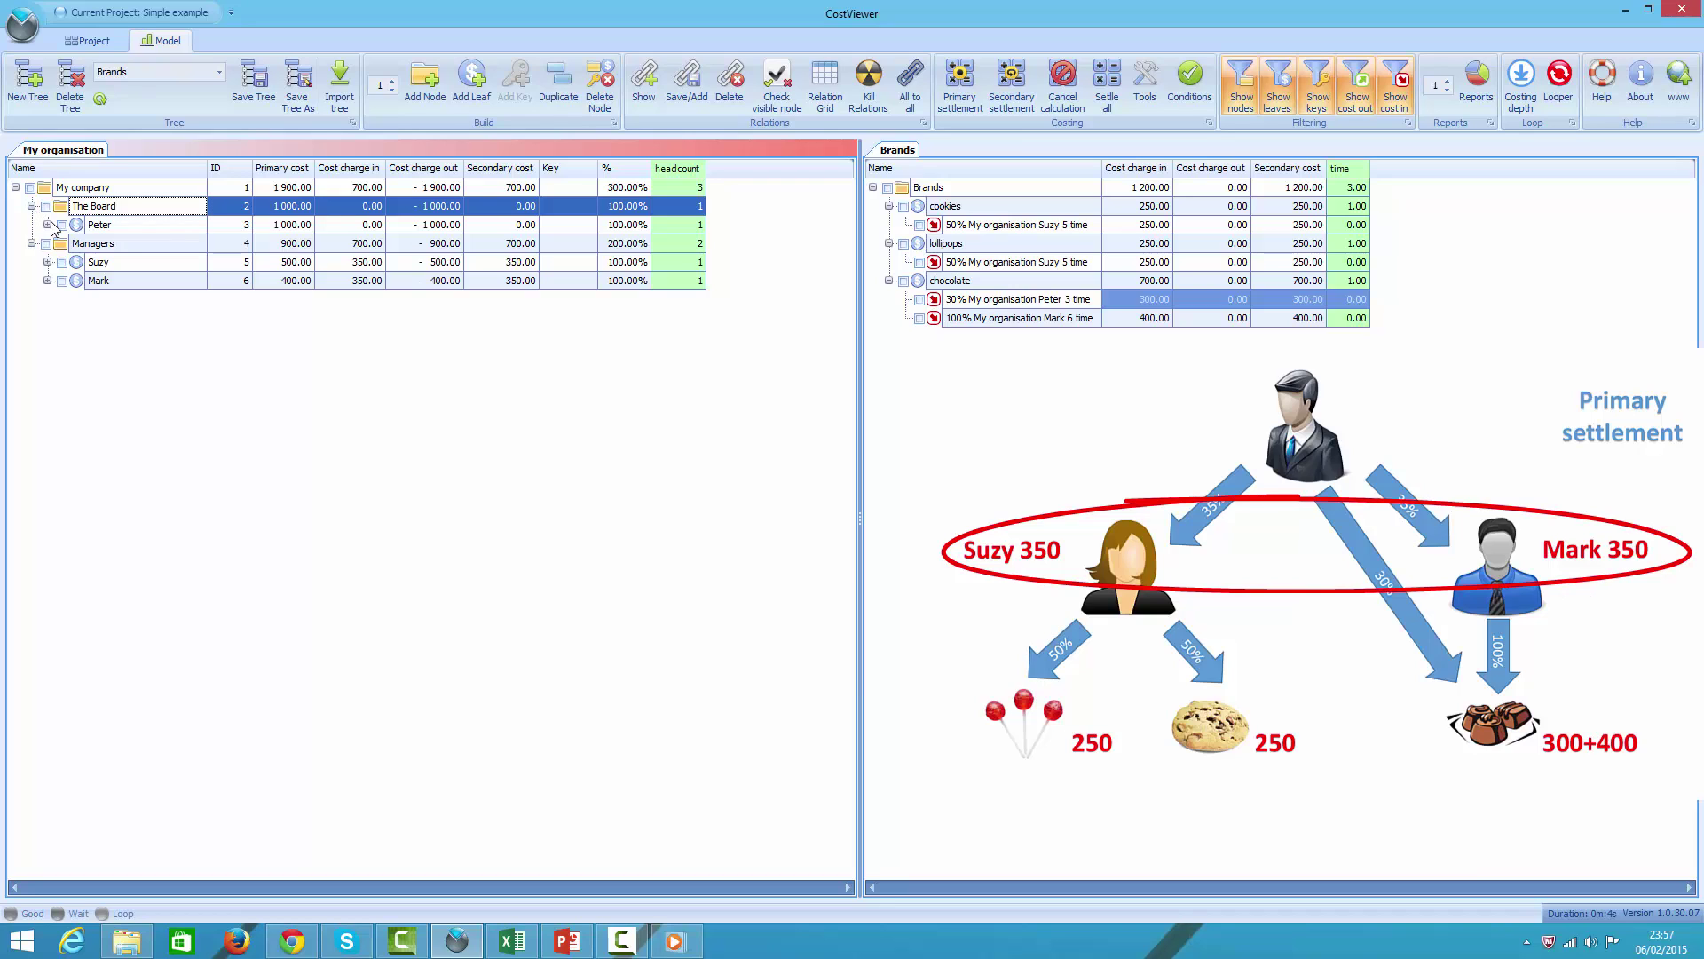
{"action": "left_click", "coordinate": [48, 224]}
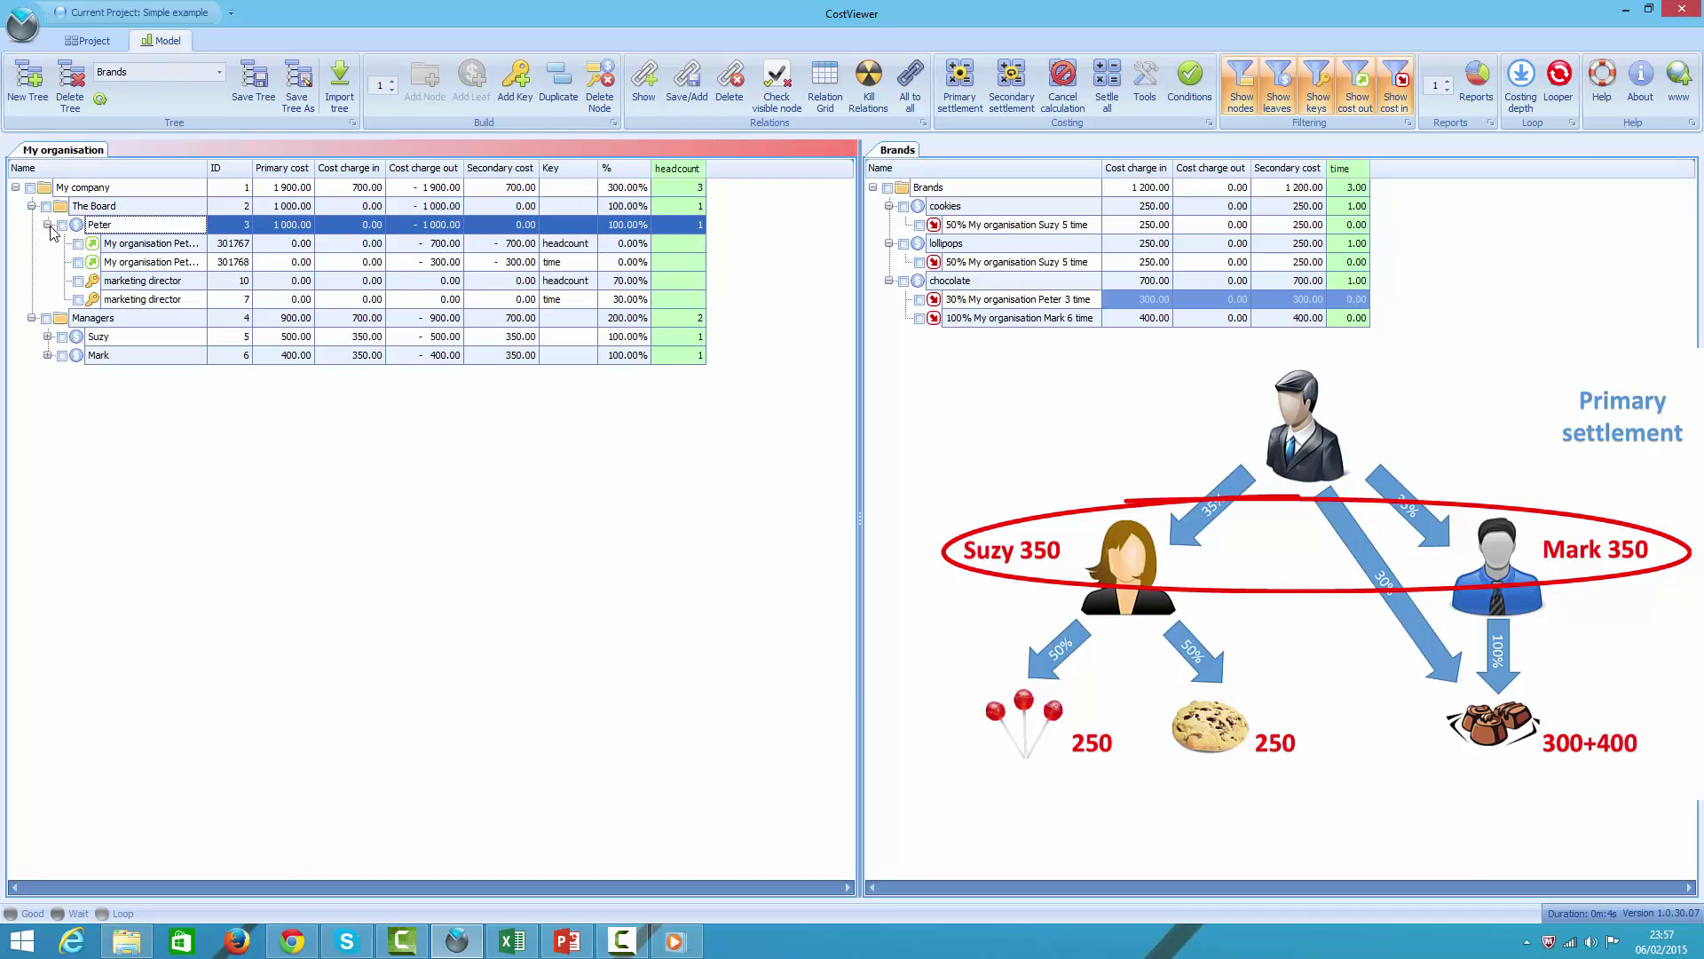
{"action": "left_click", "coordinate": [58, 320]}
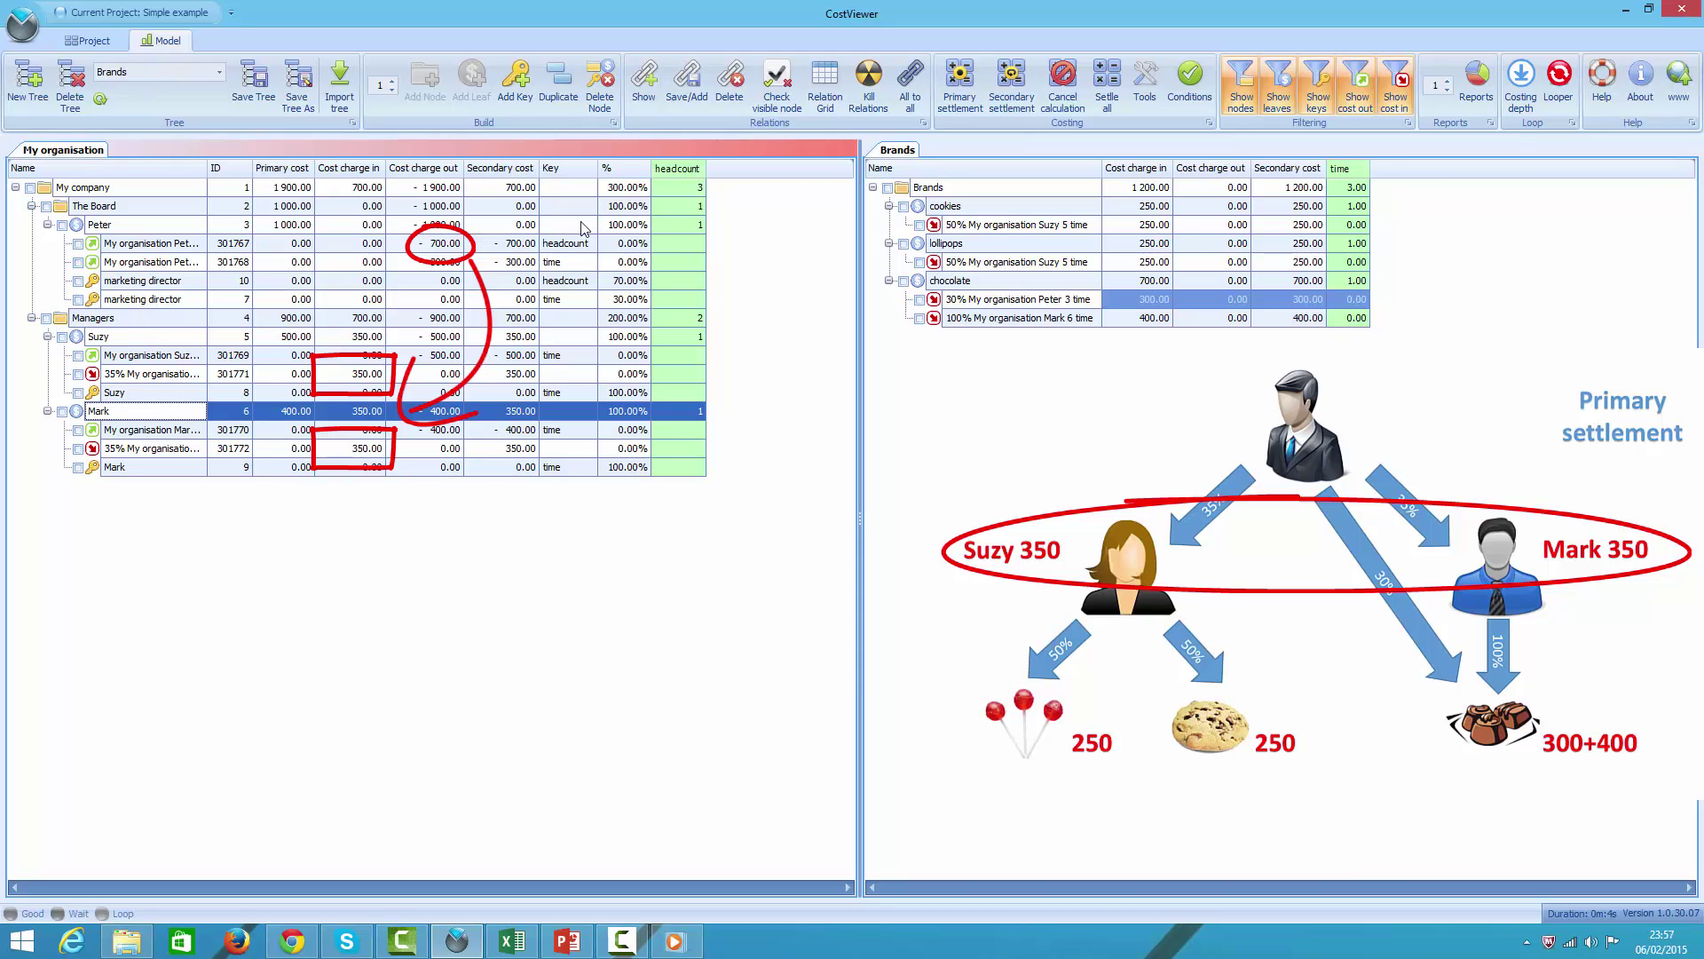
Run the secondary settlement and narrow the organisation tree's Name column to check My company's secondary cost
{"action": "left_click", "coordinate": [1014, 100]}
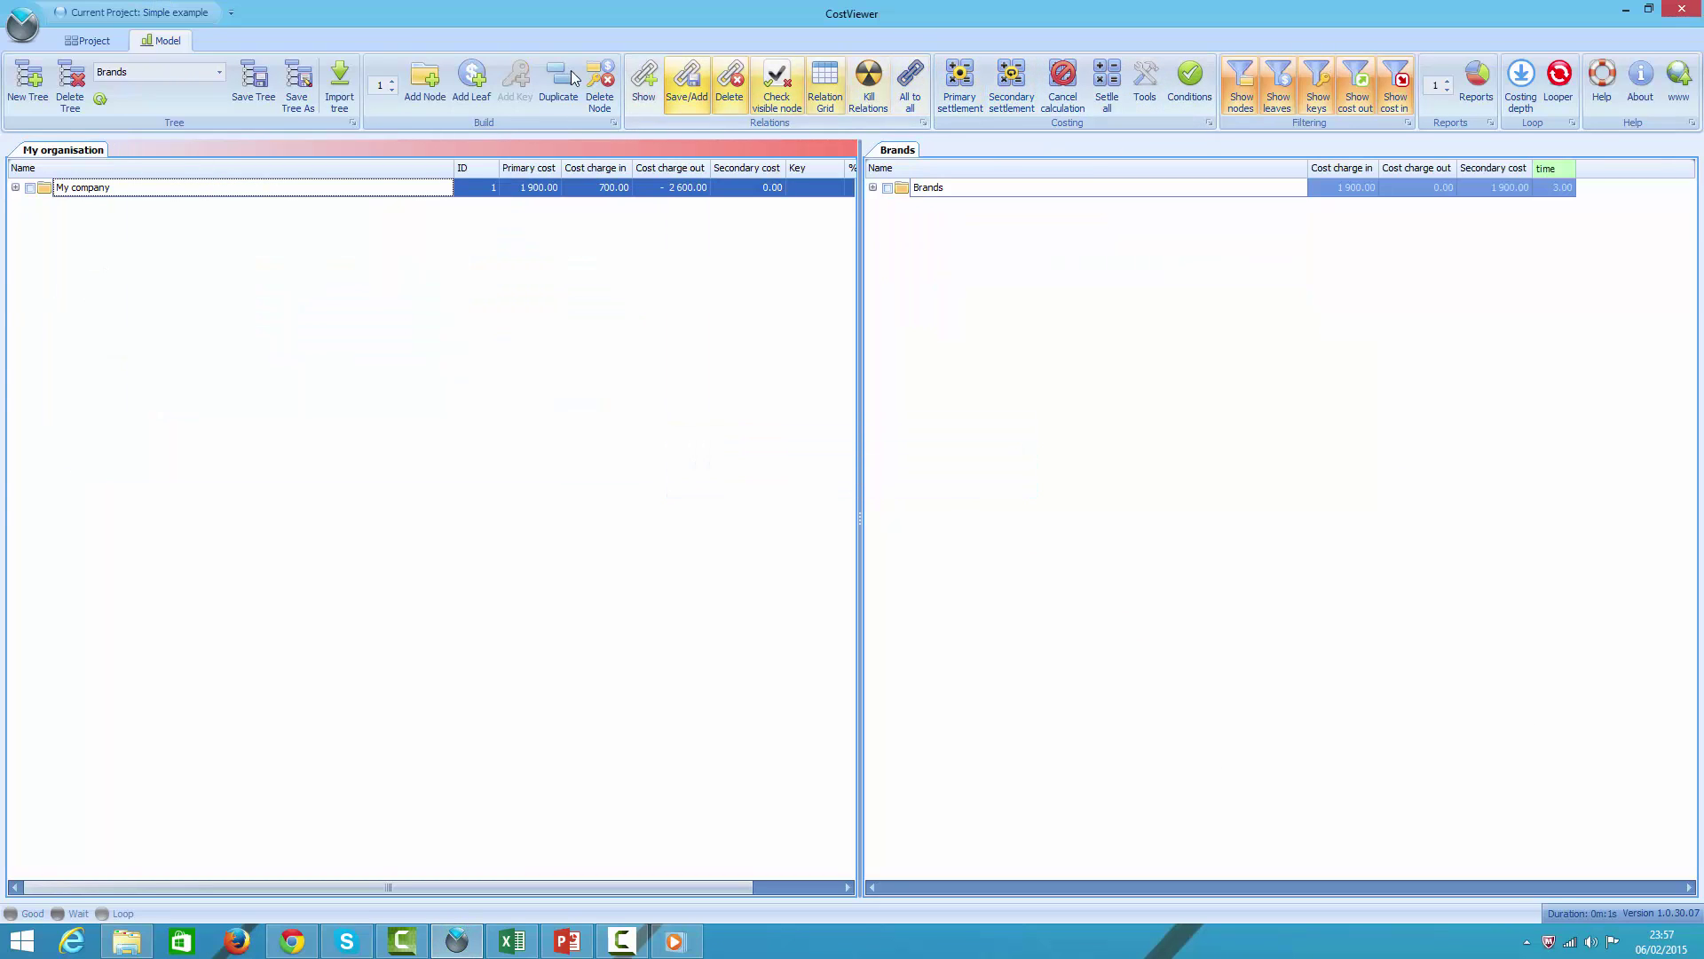
{"action": "left_click_drag", "start_coordinate": [455, 169], "coordinate": [242, 169]}
{"action": "left_click", "coordinate": [520, 189]}
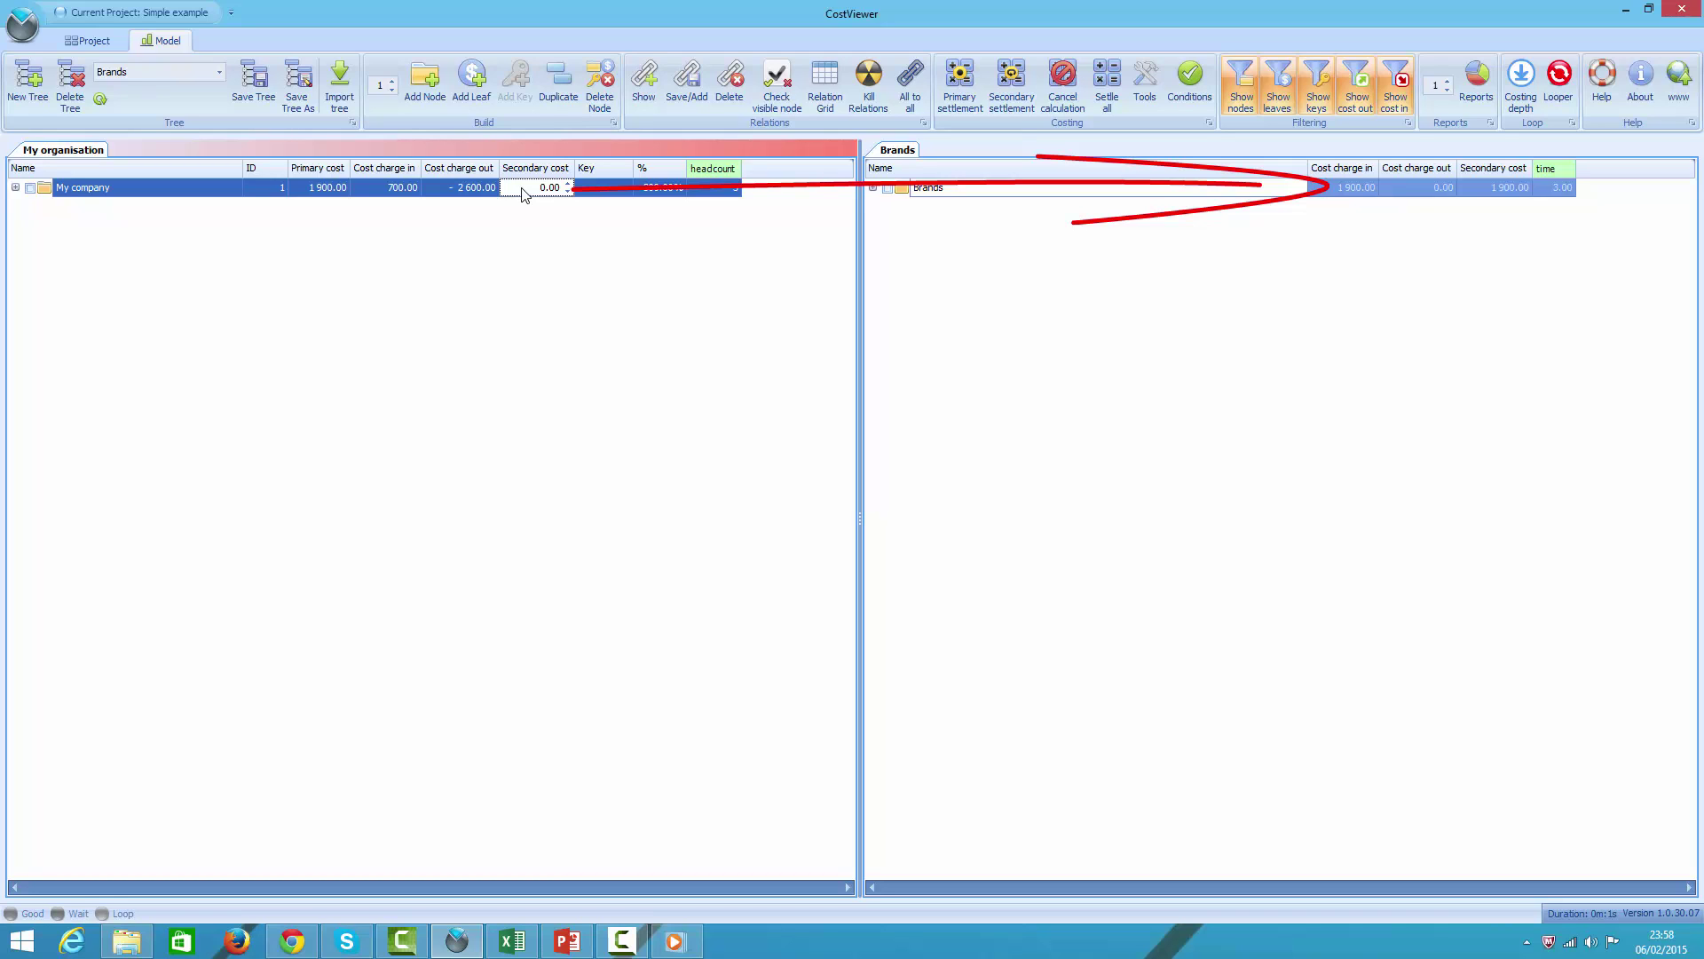
Expand Brands with cookies, lollipops and chocolate to examine each brand's total cost and cost components
{"action": "left_click", "coordinate": [873, 188]}
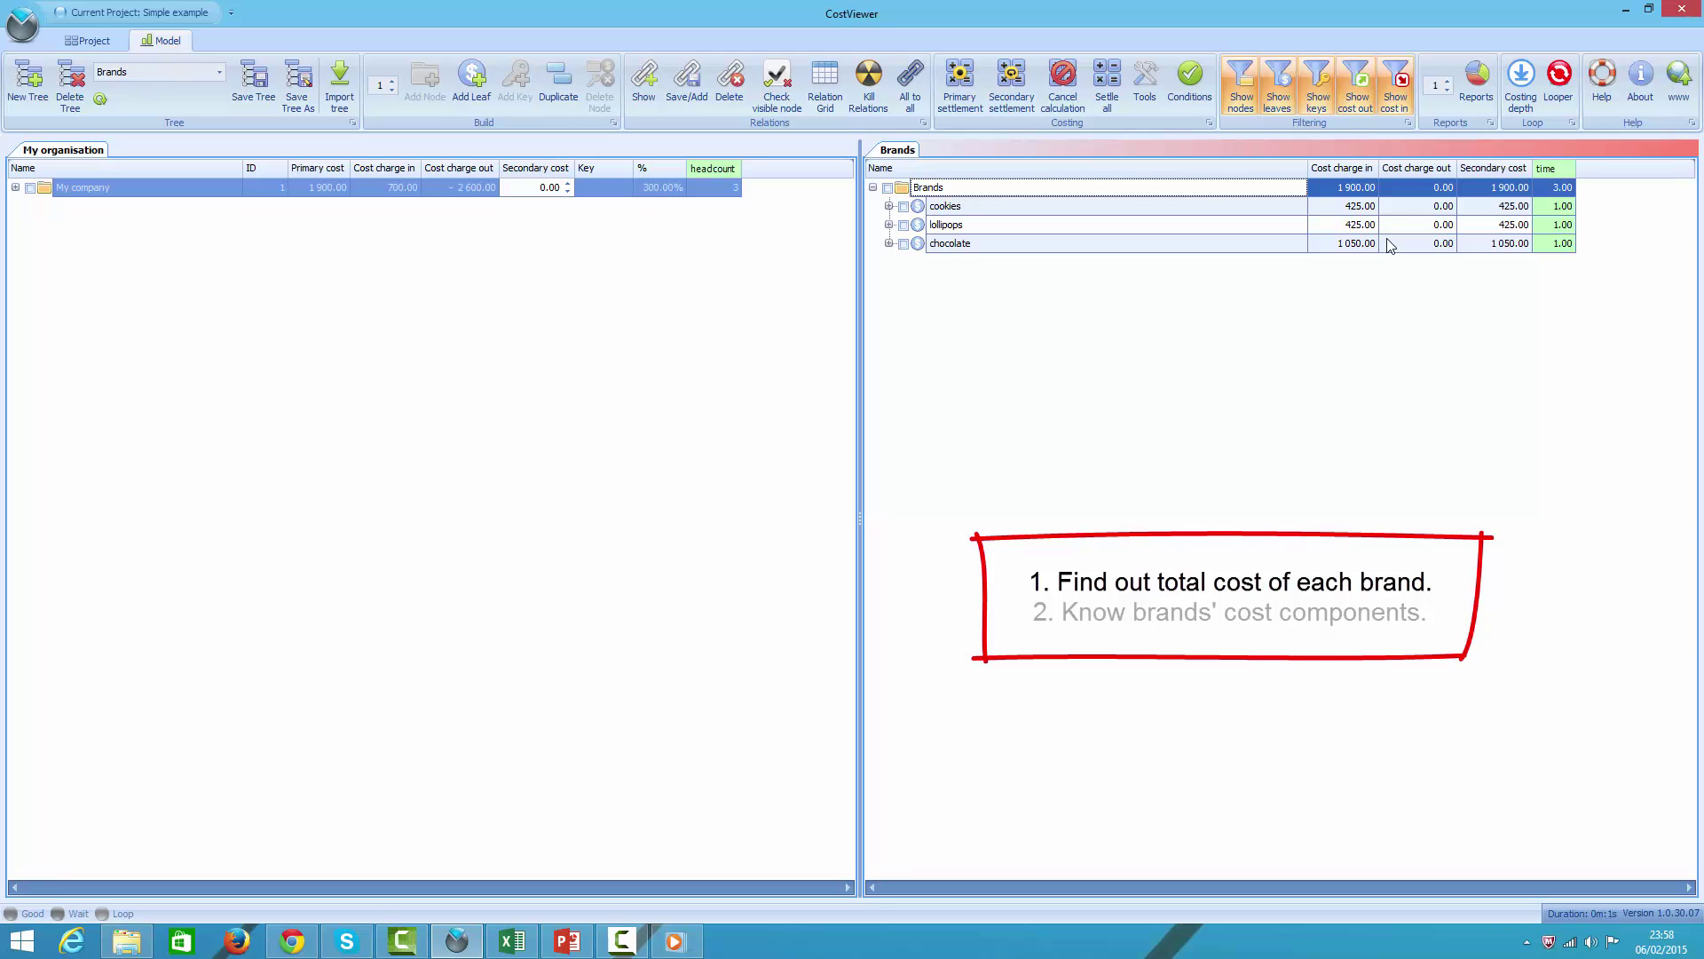
{"action": "left_click", "coordinate": [888, 206]}
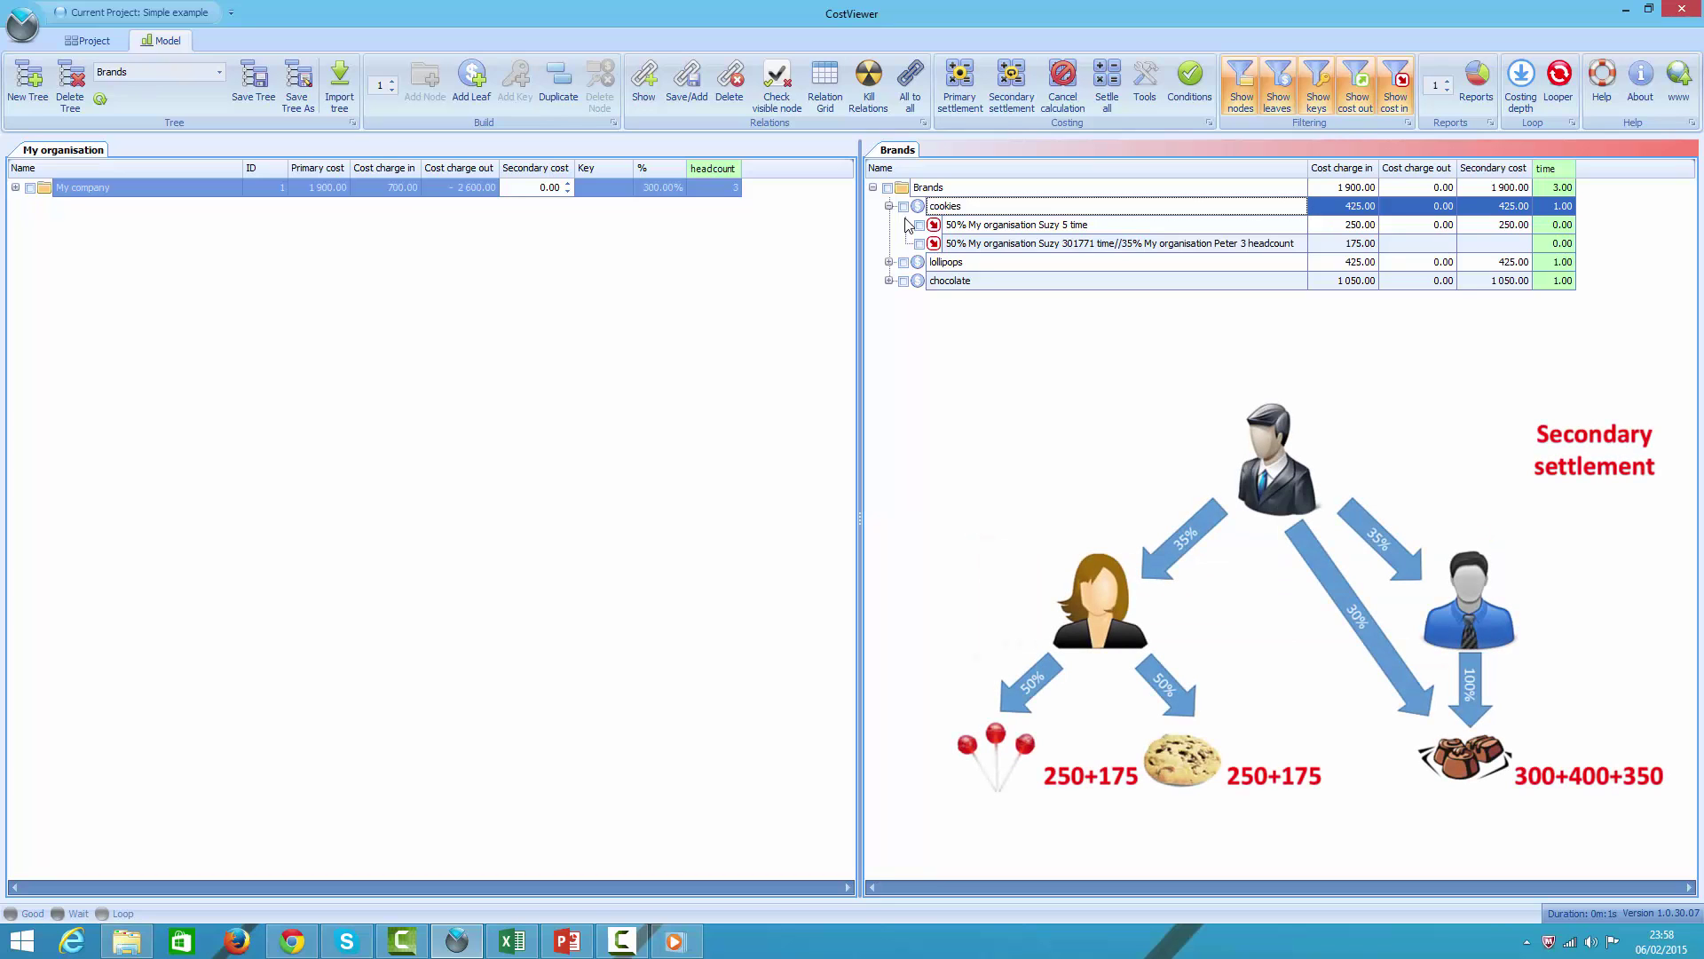
{"action": "left_click", "coordinate": [956, 251]}
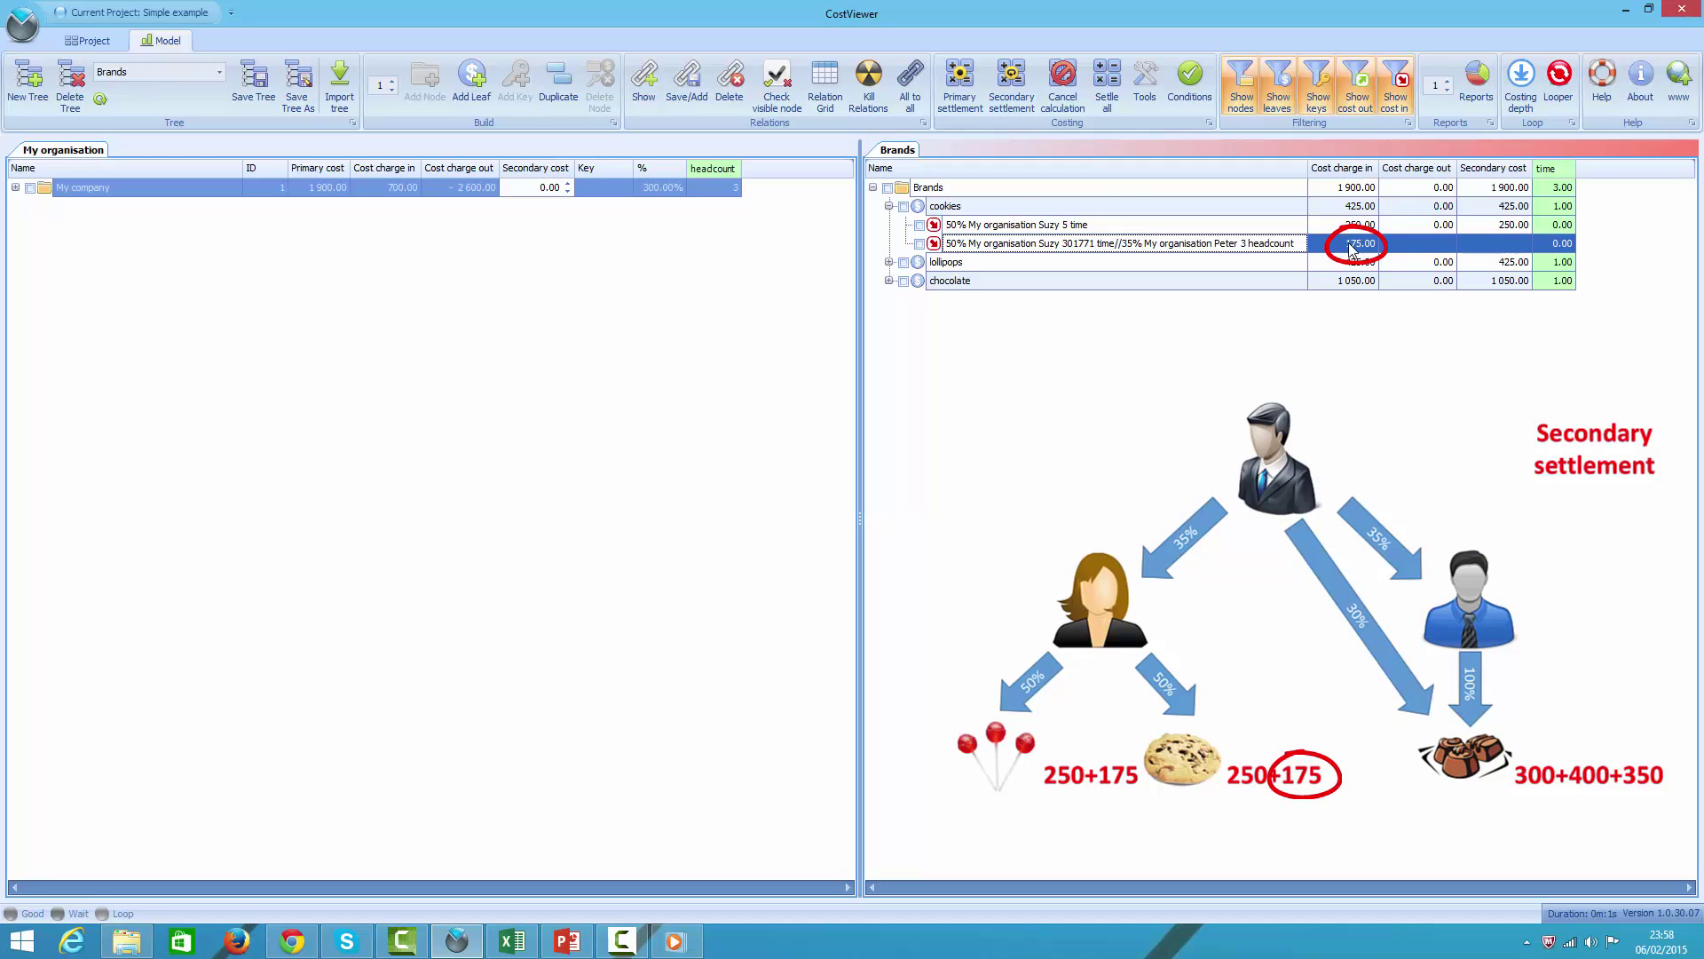
{"action": "left_click", "coordinate": [889, 263]}
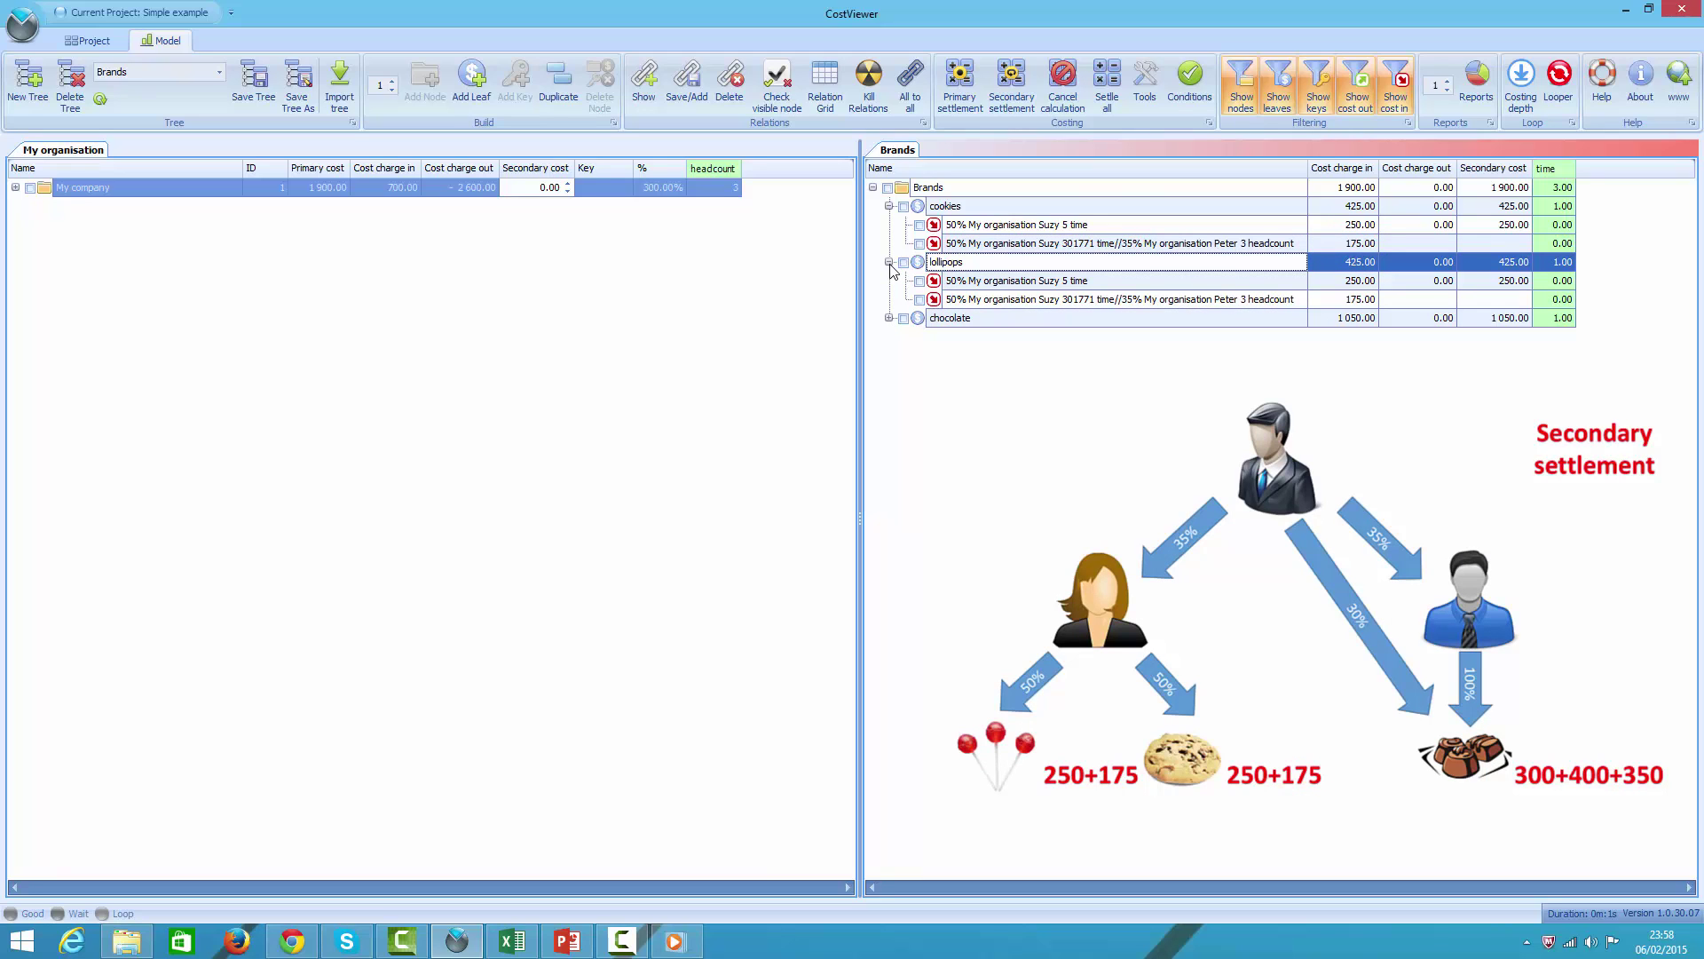
{"action": "left_click", "coordinate": [889, 318]}
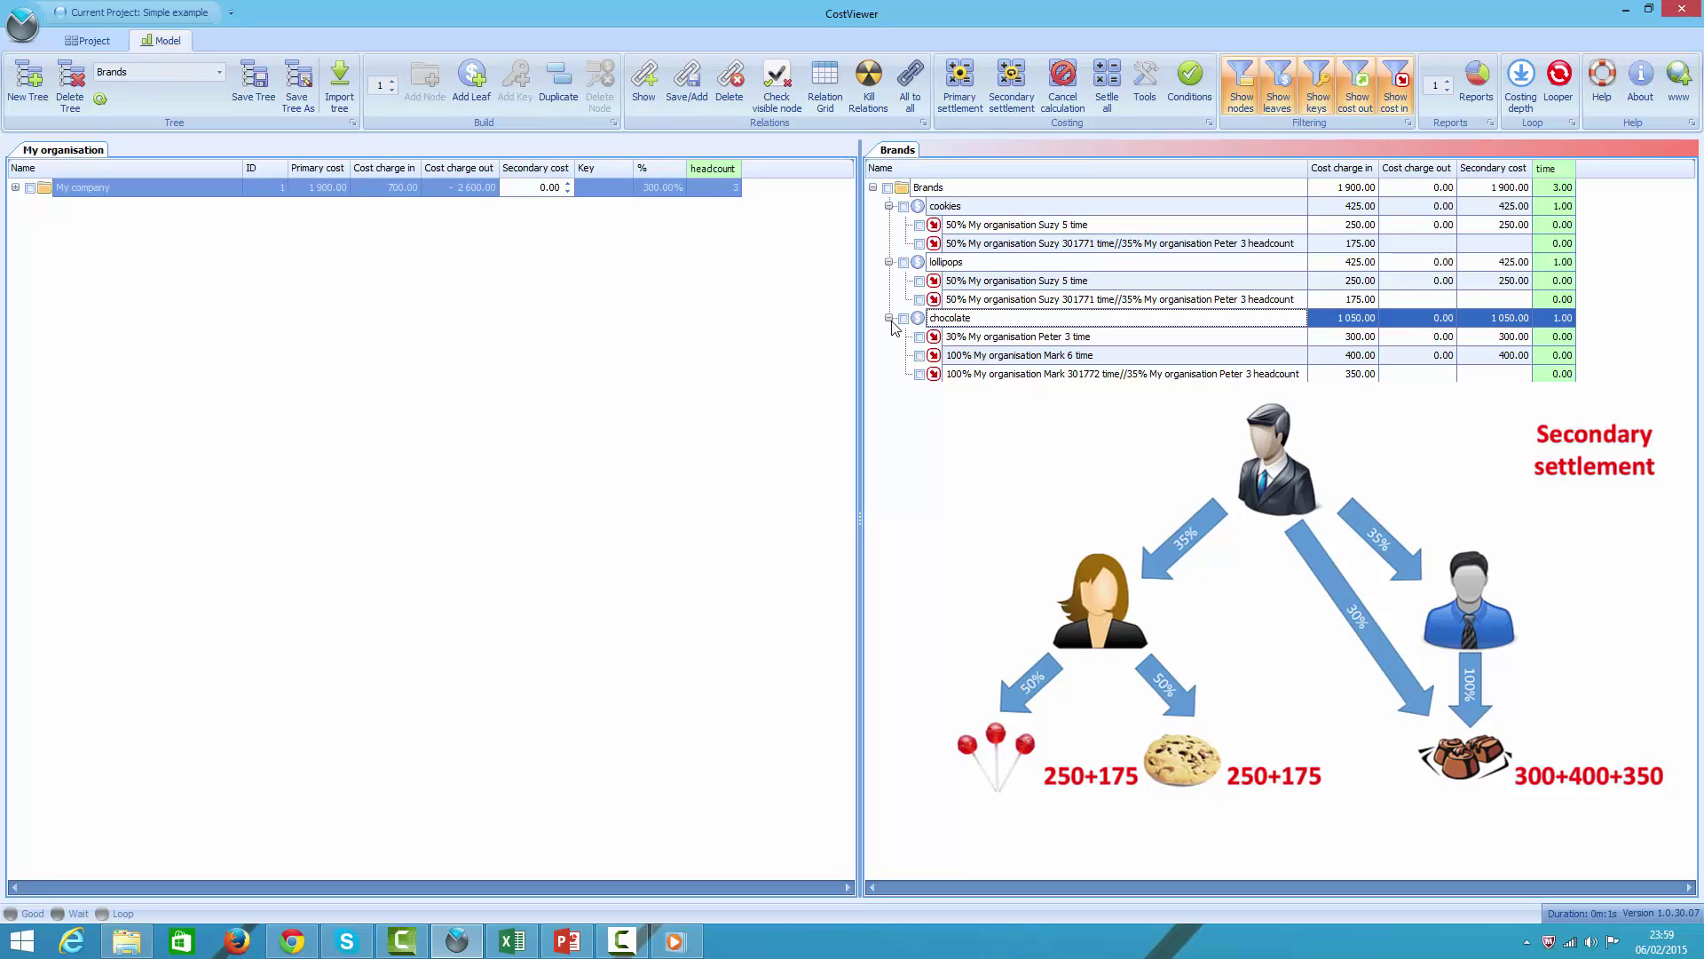
Show the auto filter row in the Brands tree and filter the Name column by the board member's name
{"action": "right_click", "coordinate": [976, 170]}
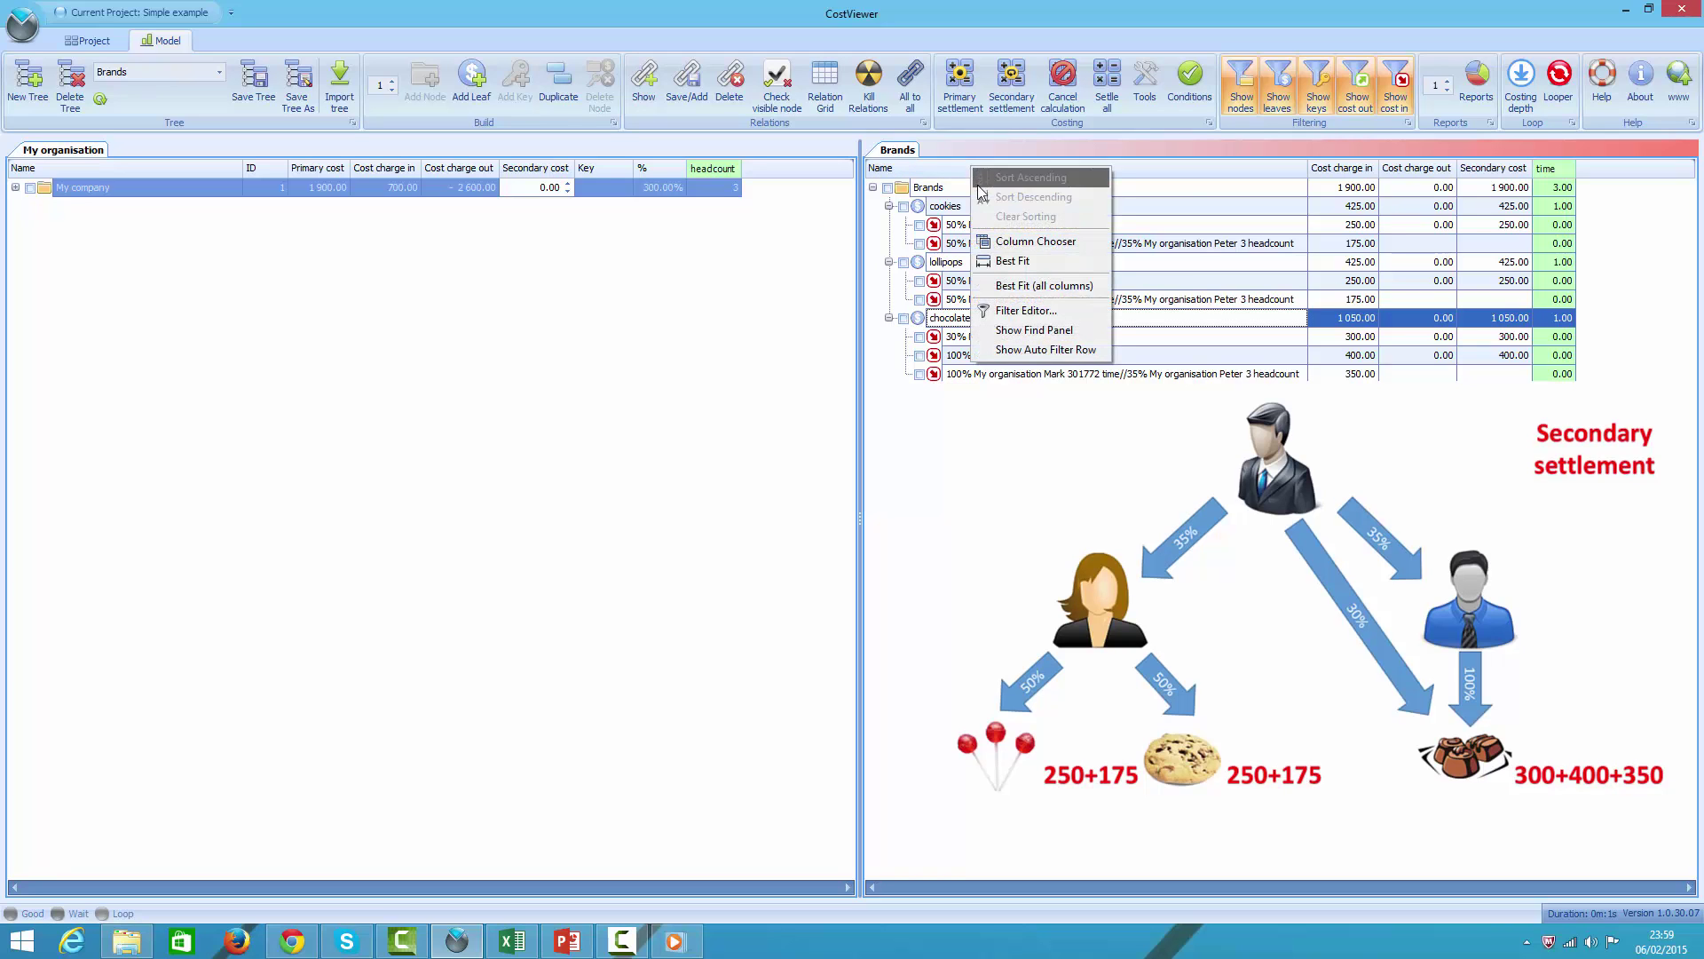
{"action": "left_click", "coordinate": [1001, 349]}
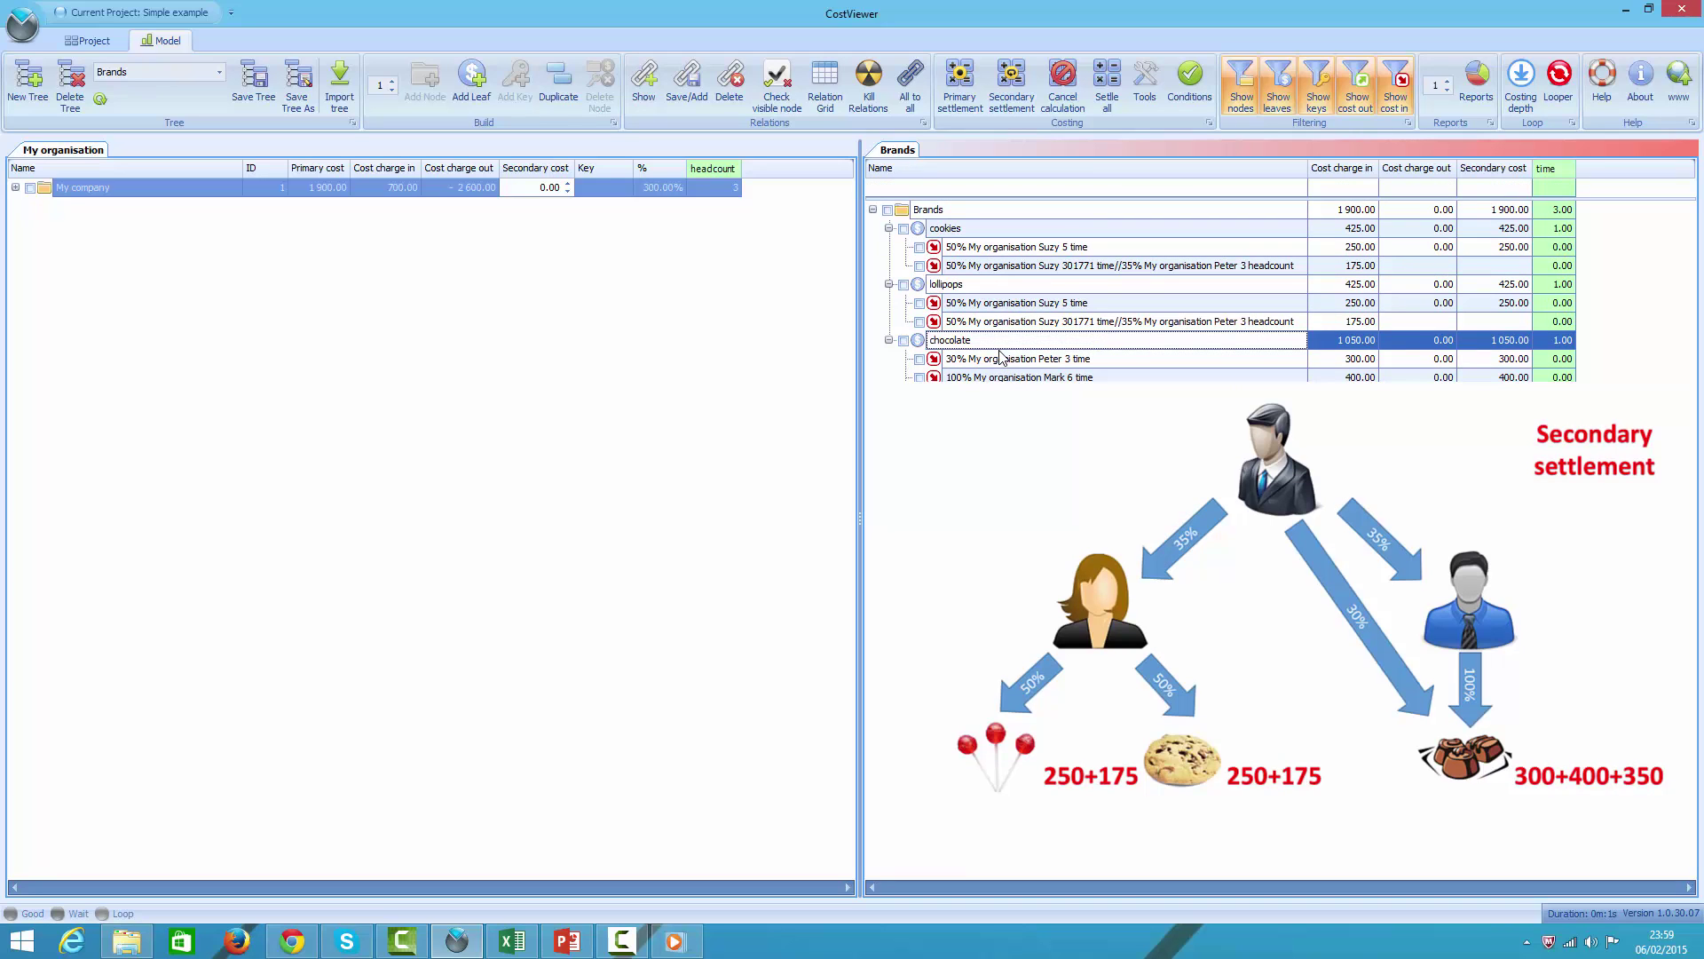
{"action": "left_click", "coordinate": [937, 189]}
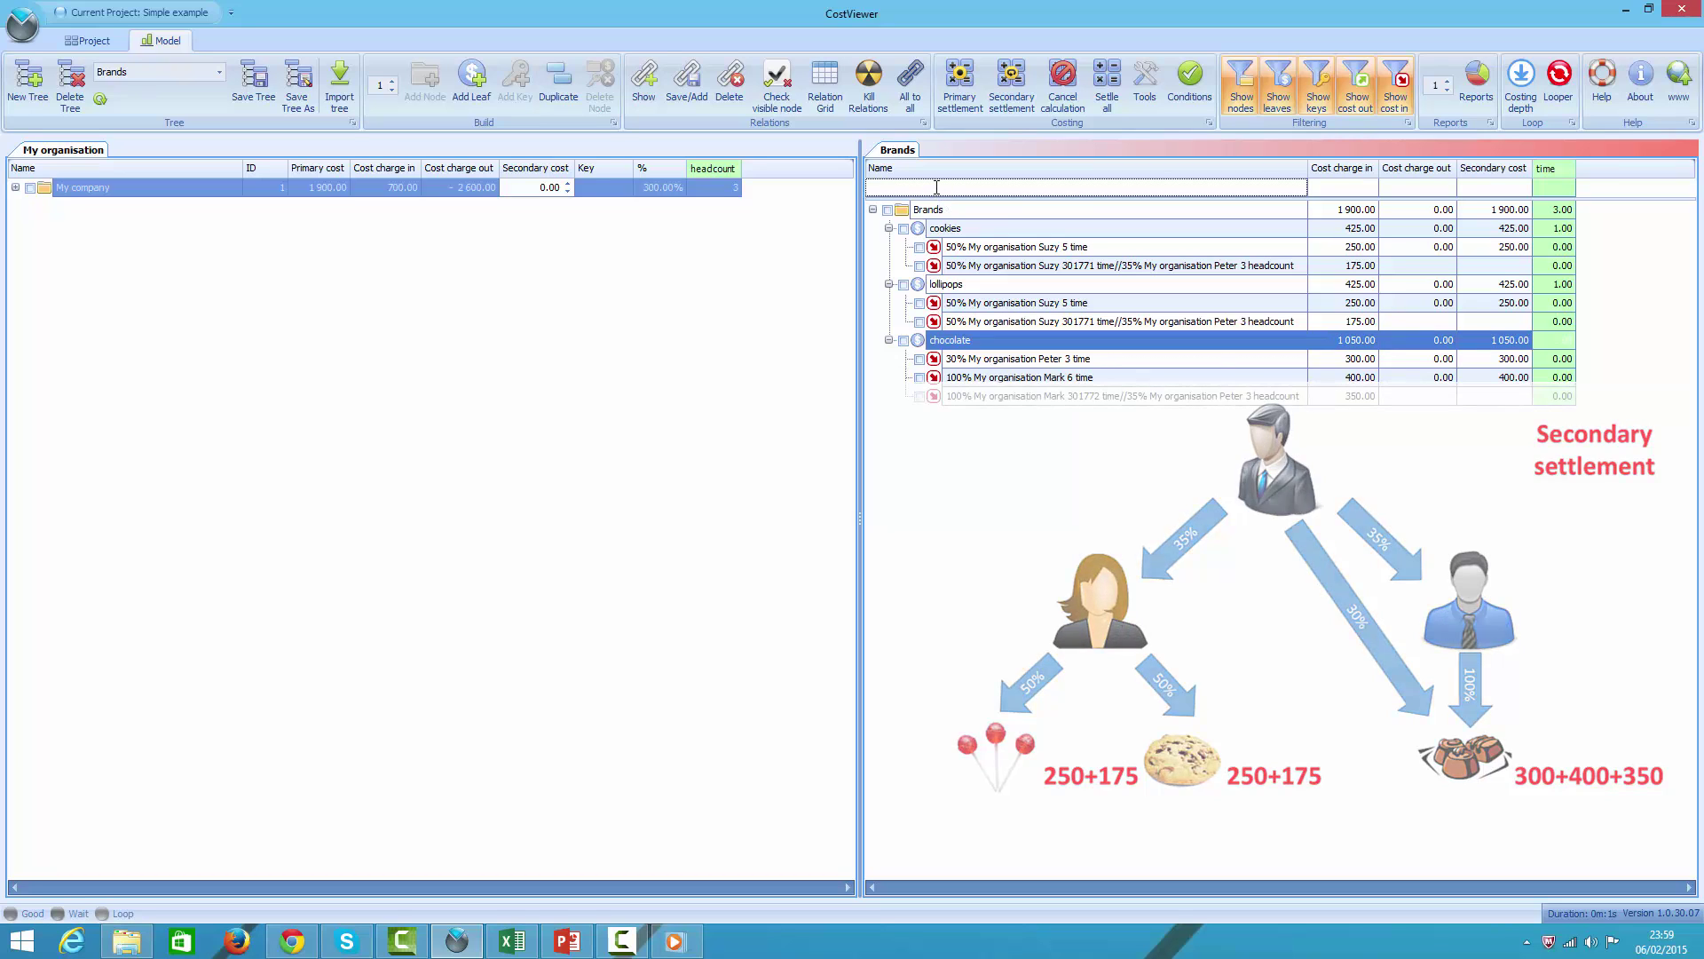
{"action": "type", "text": "Peter"}
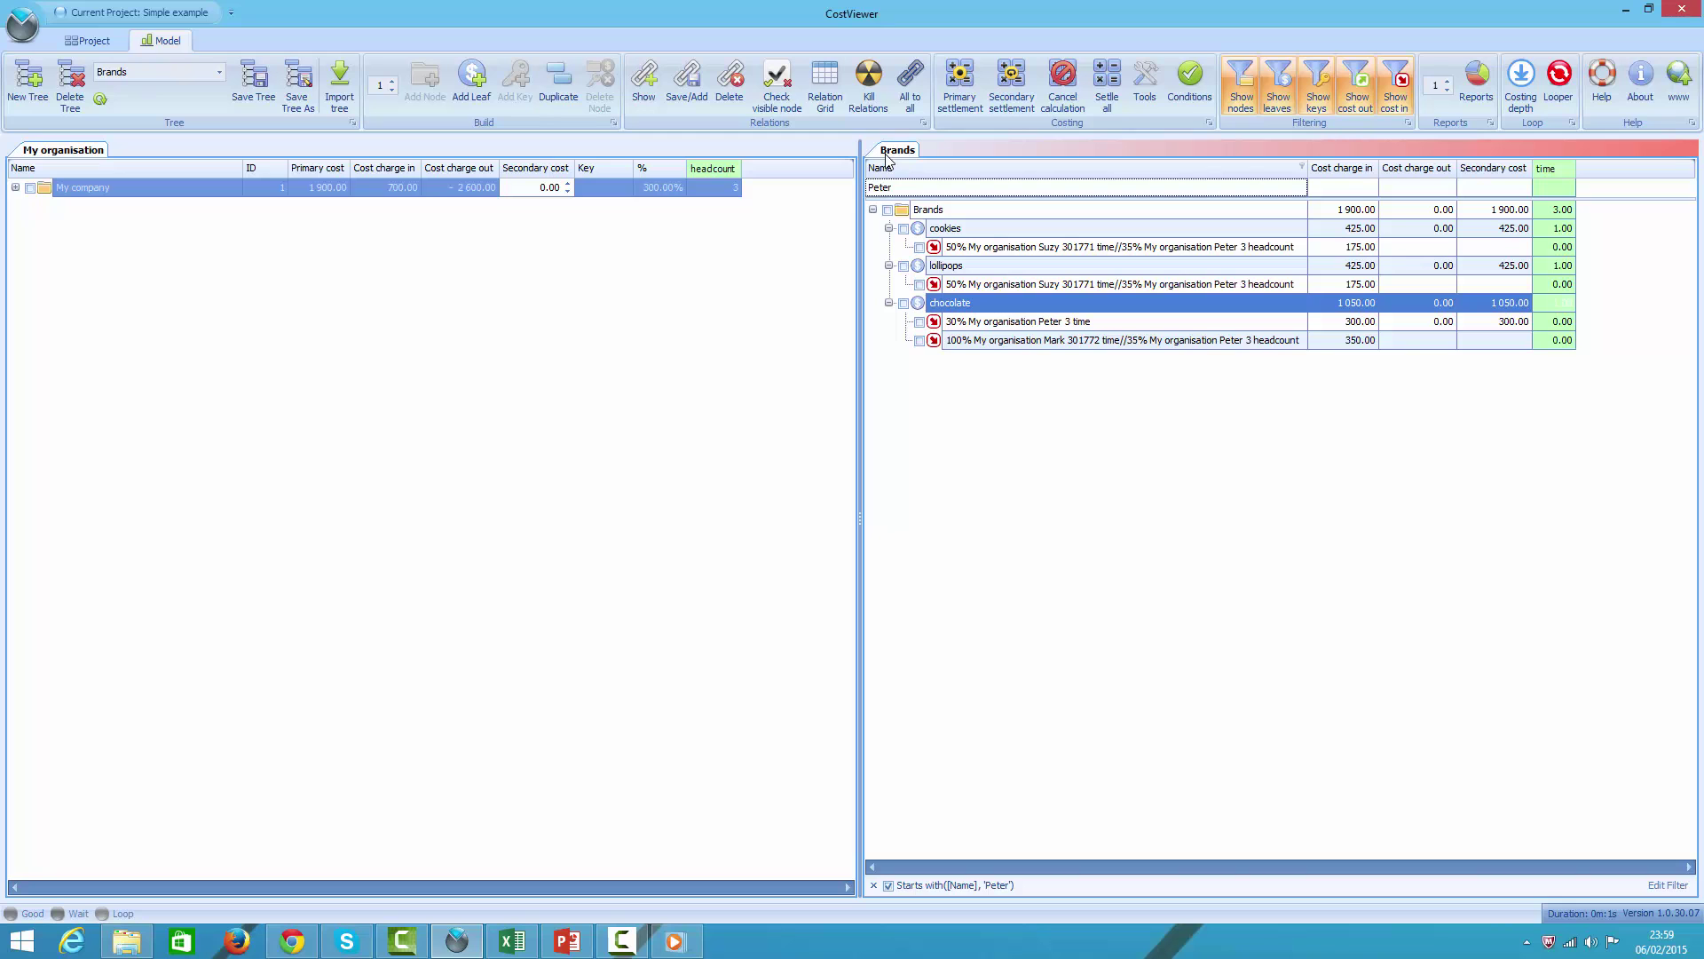
Filter the Brands tree's Name column by each of the two managers' names in turn
{"action": "double_click", "coordinate": [900, 188]}
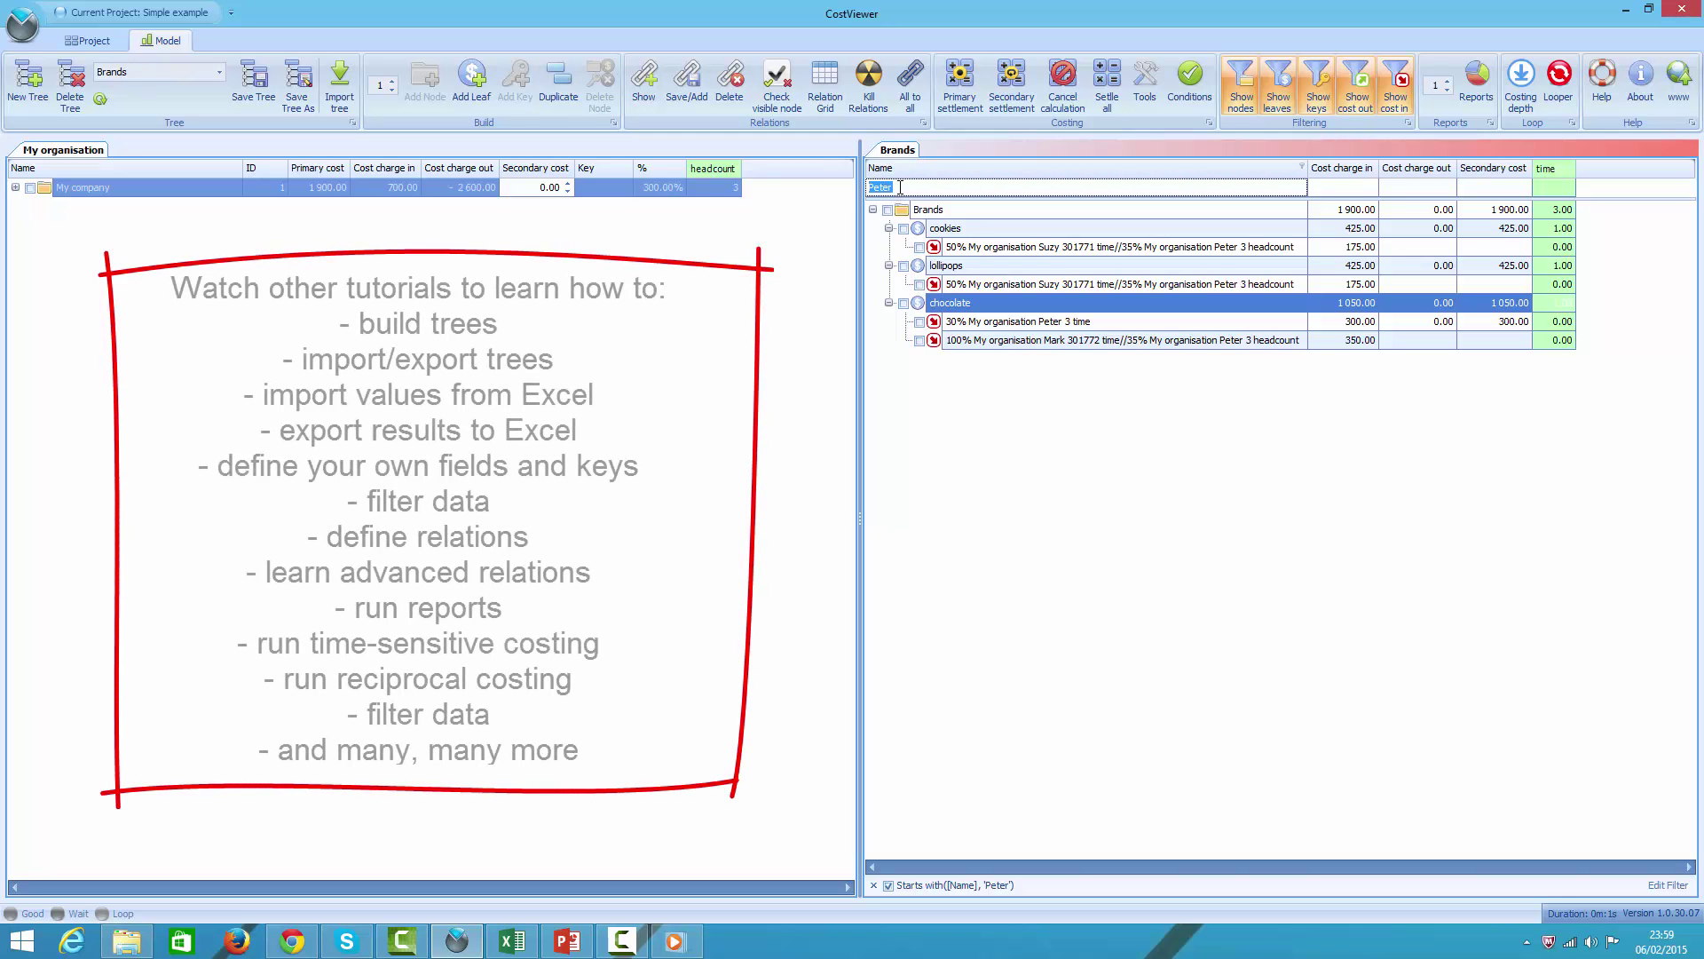
{"action": "type", "text": "Mark"}
{"action": "key", "text": "BackSpace"}
{"action": "key", "text": "BackSpace"}
{"action": "key", "text": "BackSpace"}
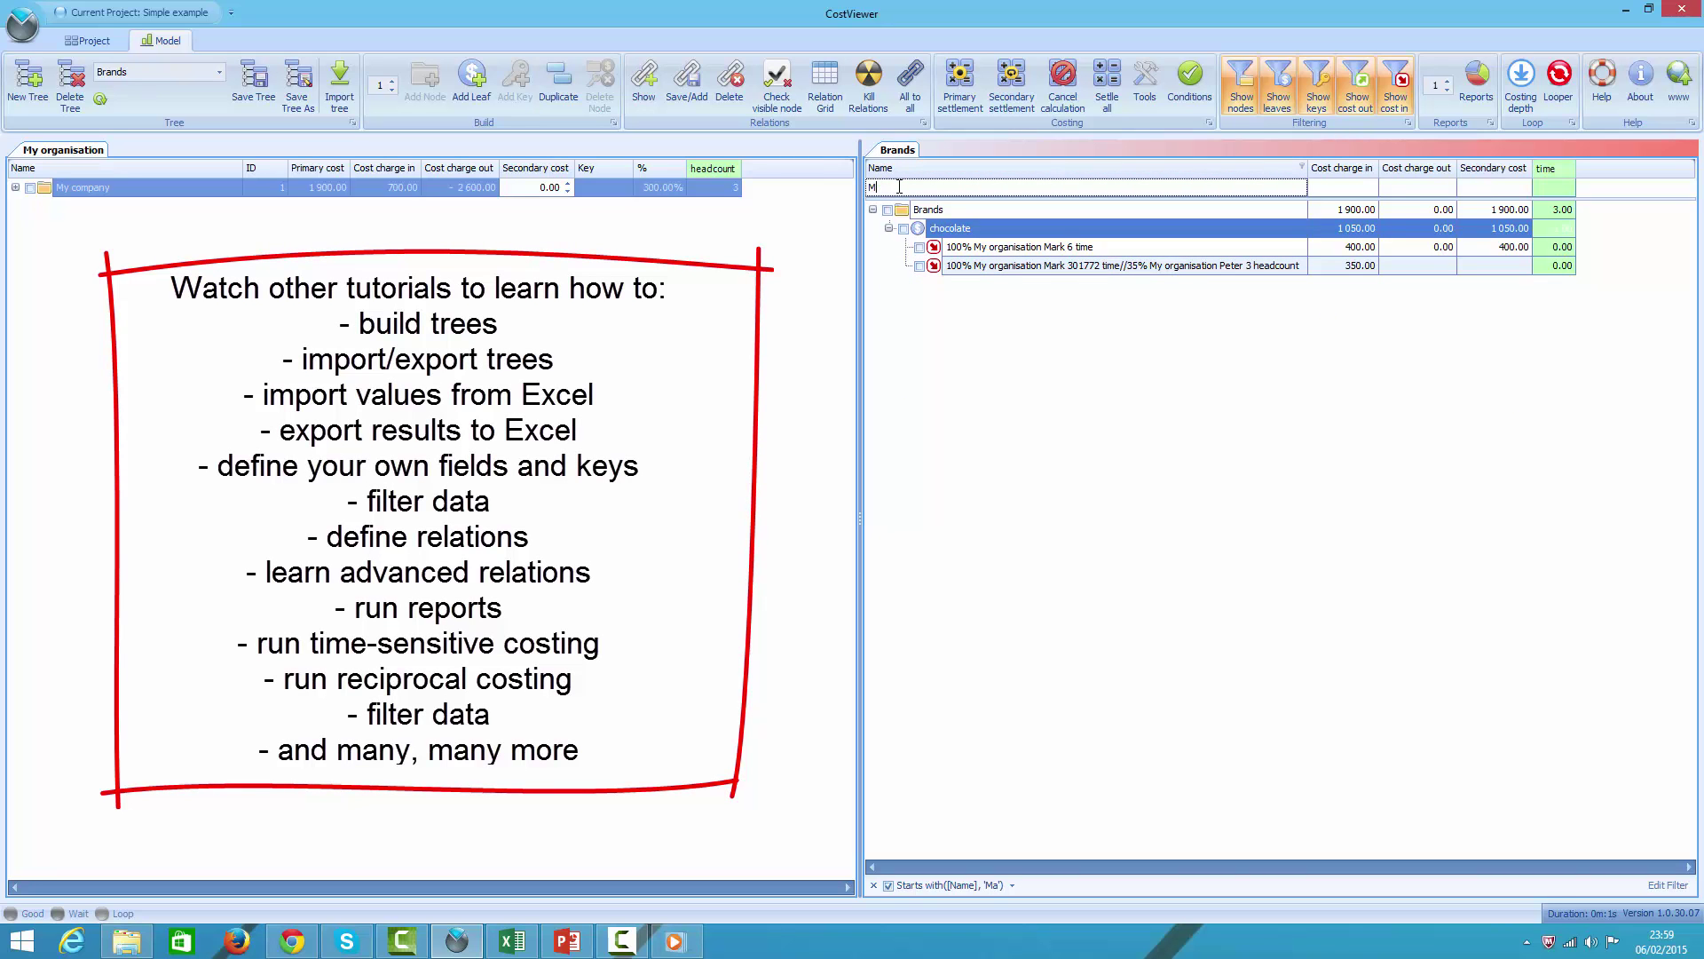
{"action": "type", "text": "Suzy"}
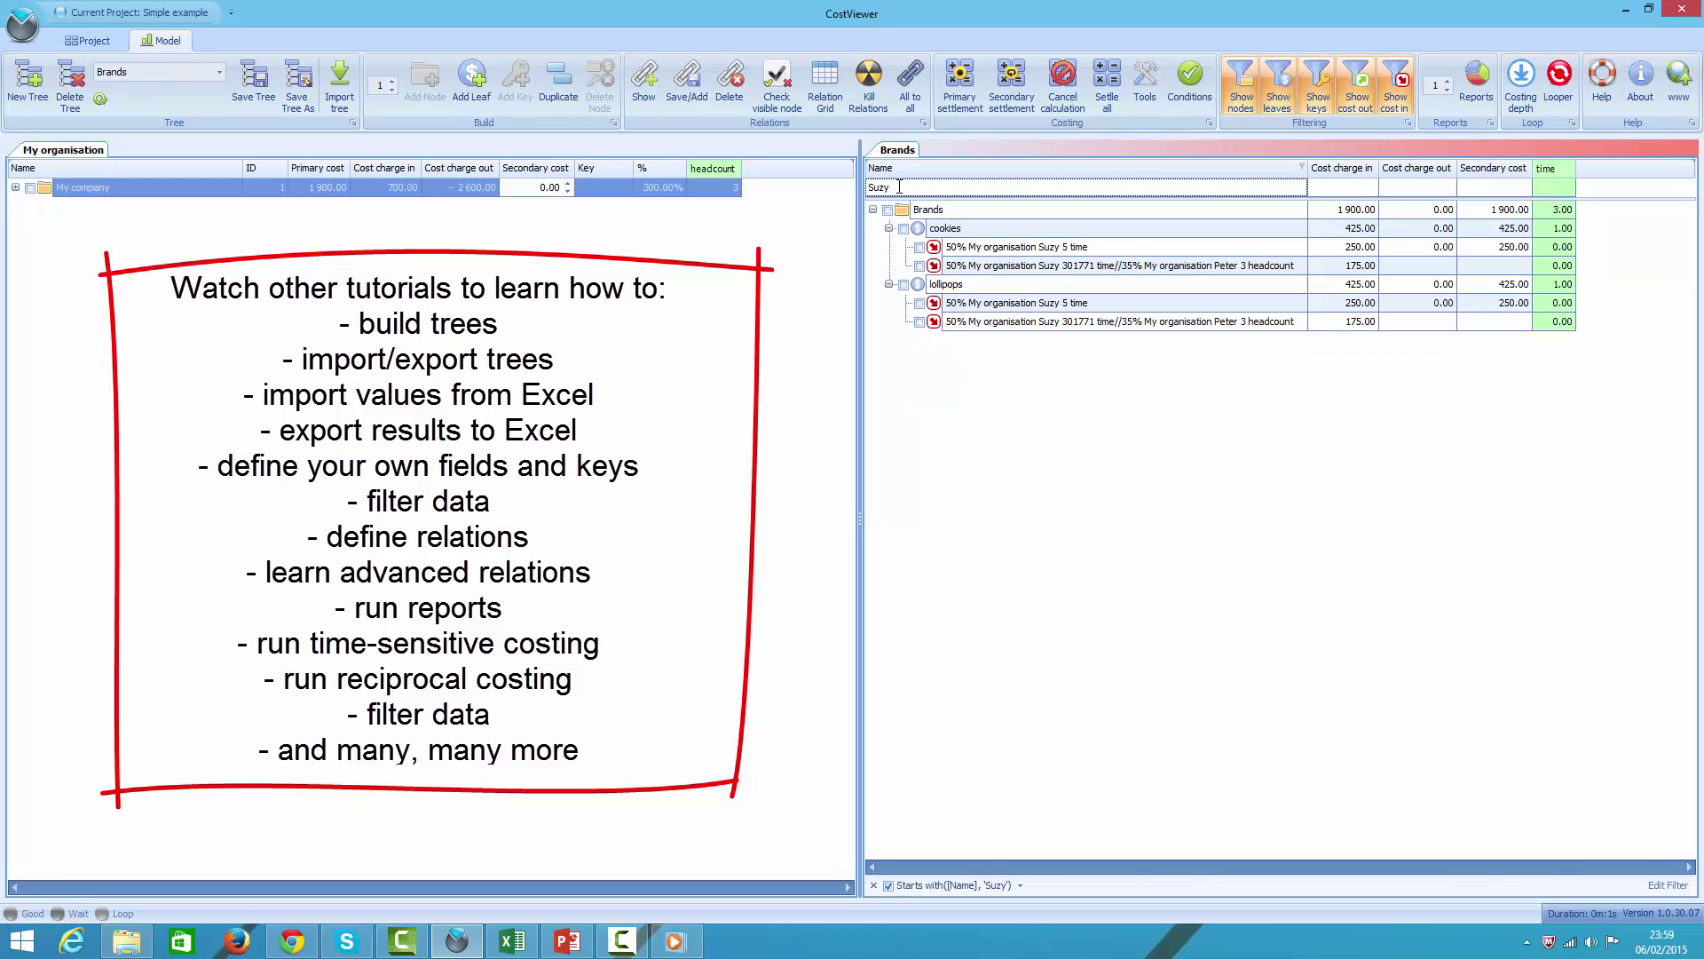
Clear the Name filter in the Brands tree and hide its auto filter row
{"action": "double_click", "coordinate": [899, 187]}
{"action": "key", "text": "BackSpace"}
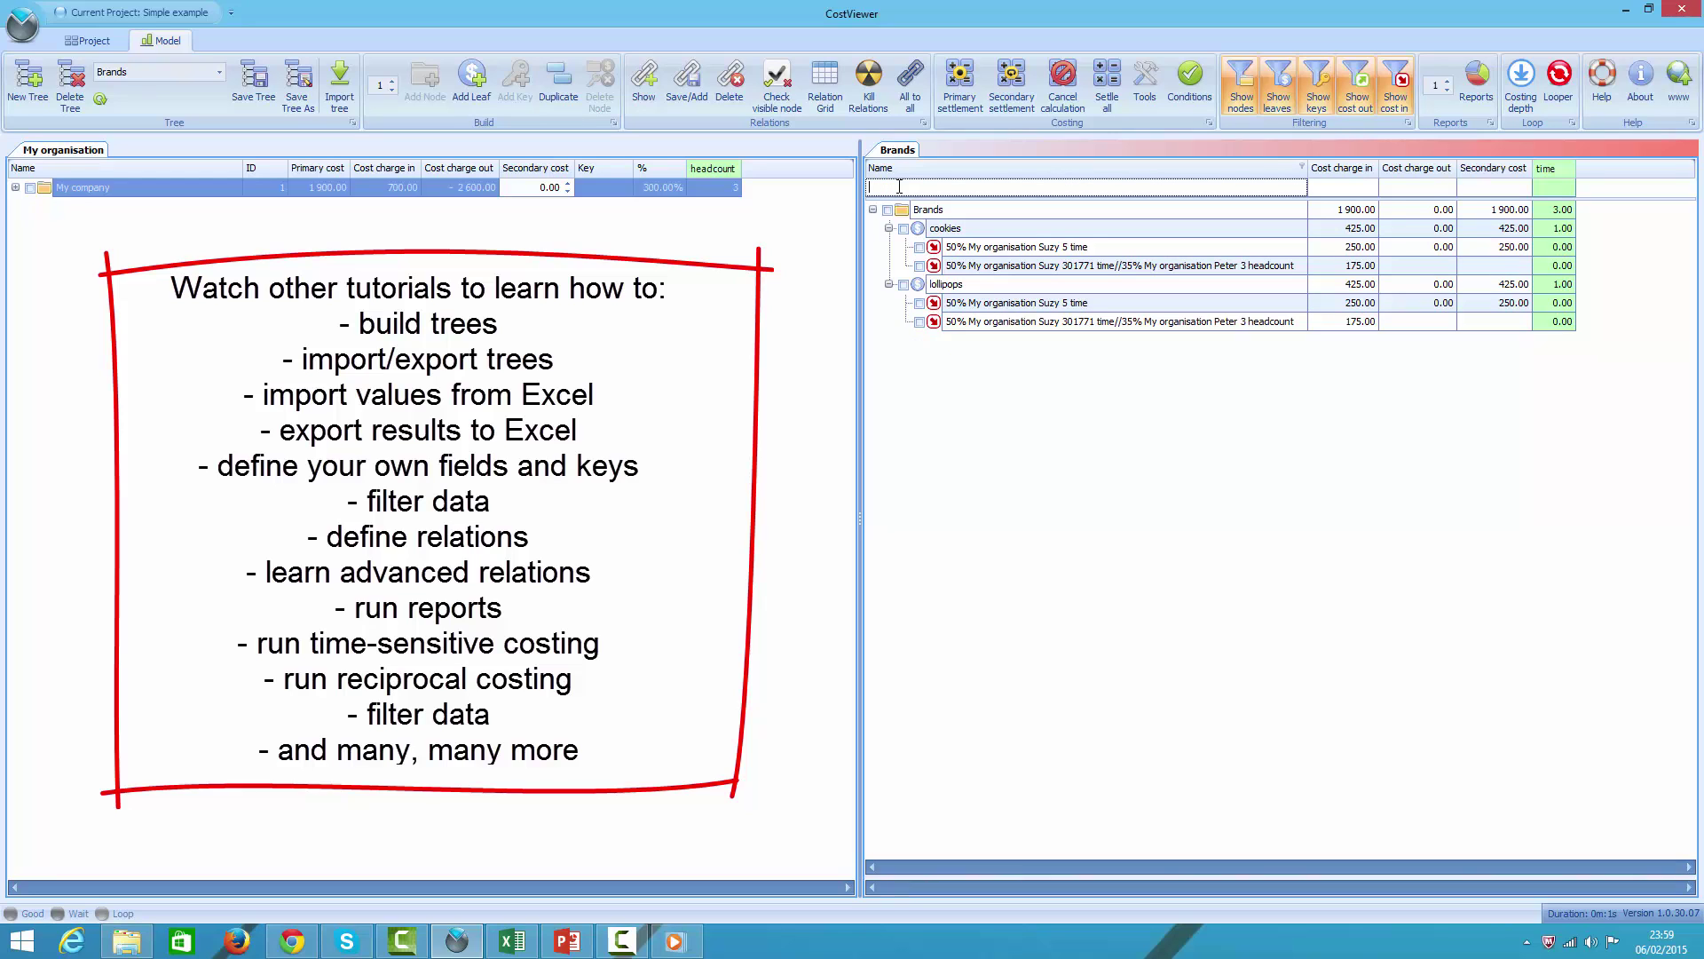
{"action": "right_click", "coordinate": [913, 175]}
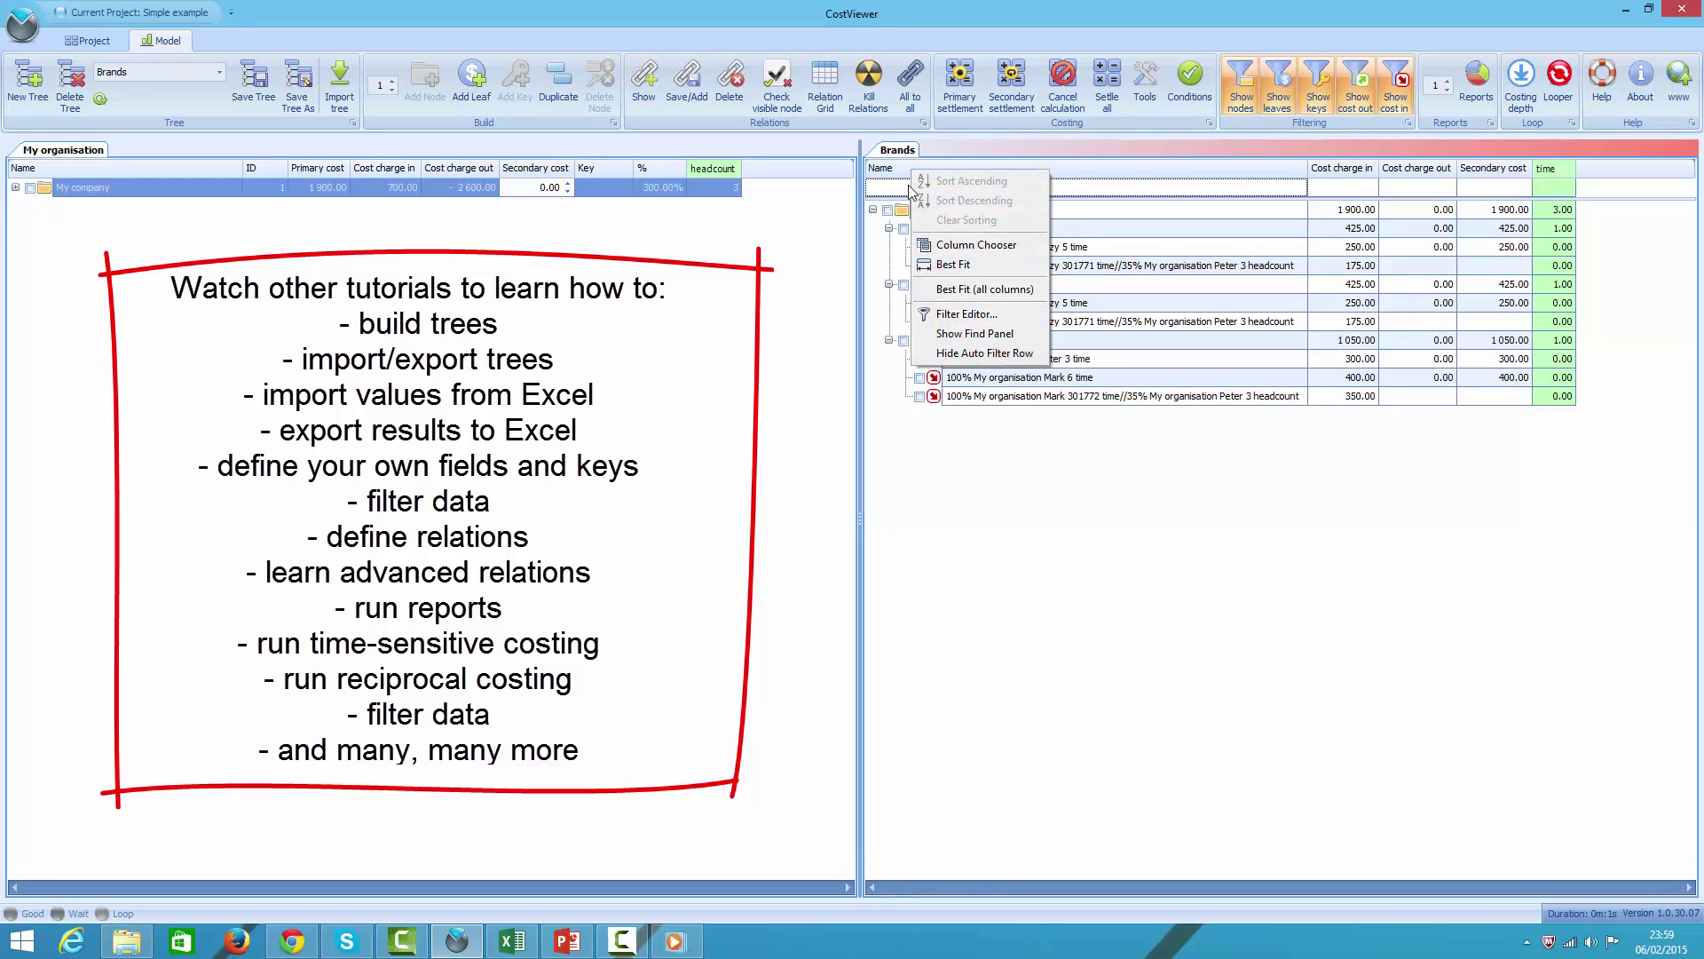
{"action": "left_click", "coordinate": [986, 355]}
Expand My company completely to view all charge entries and keys in the organisation tree
{"action": "left_click", "coordinate": [990, 227]}
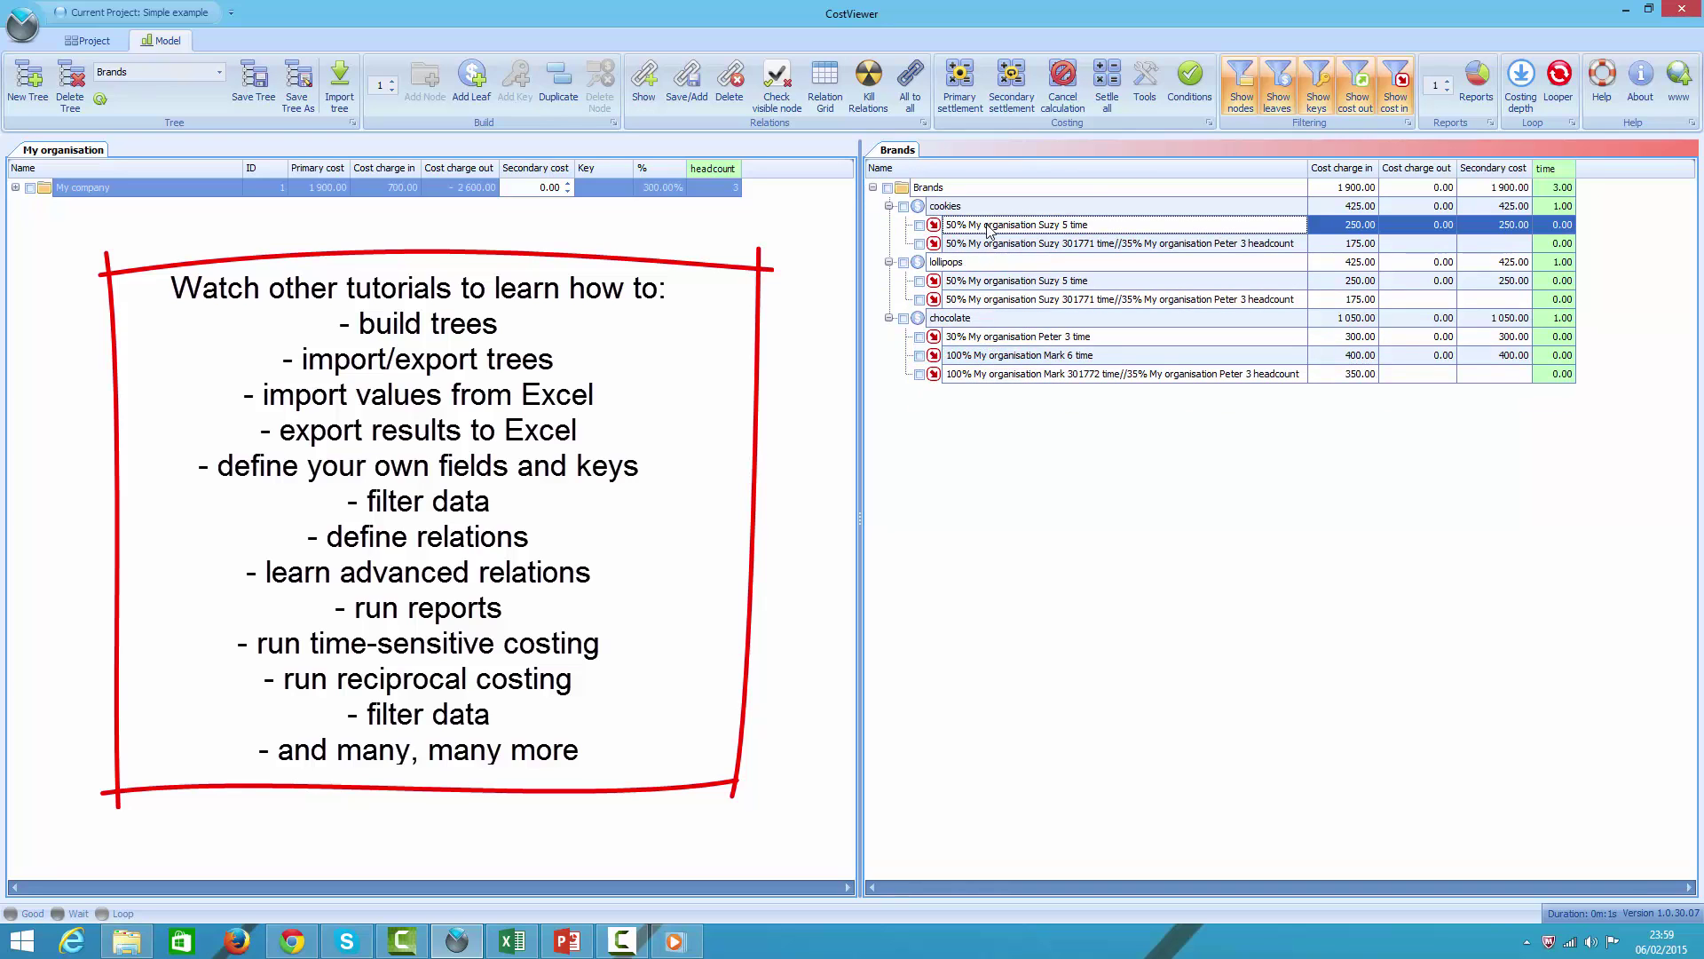
{"action": "left_click", "coordinate": [48, 190]}
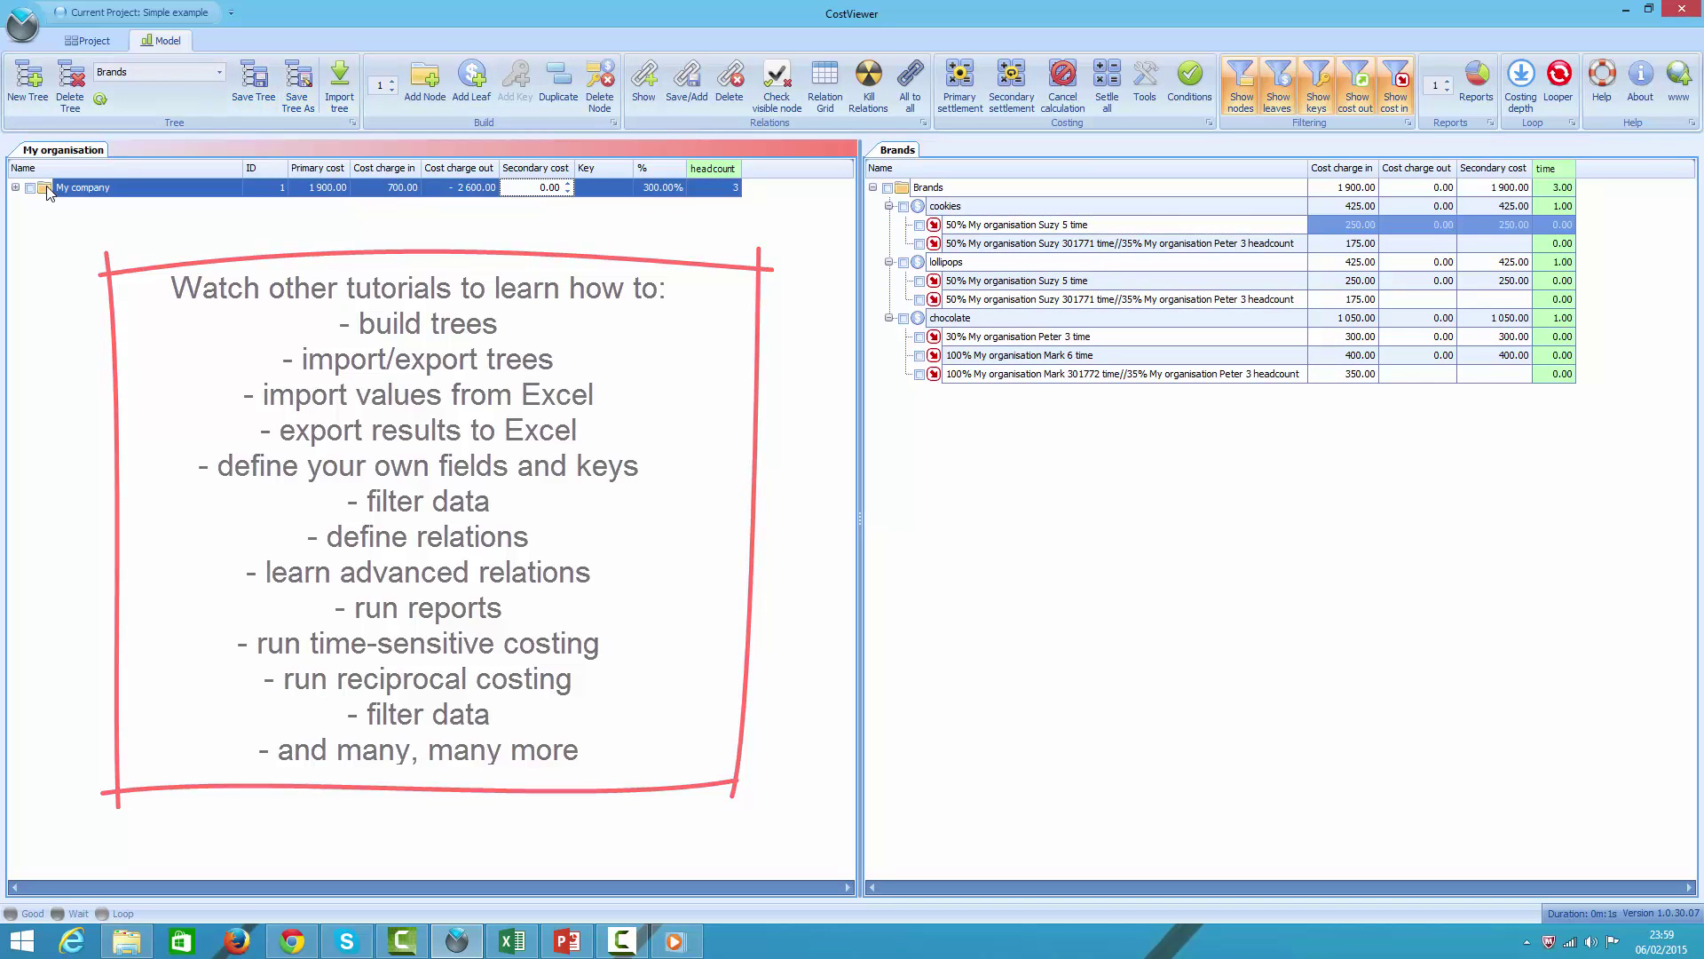
{"action": "double_click", "coordinate": [48, 190]}
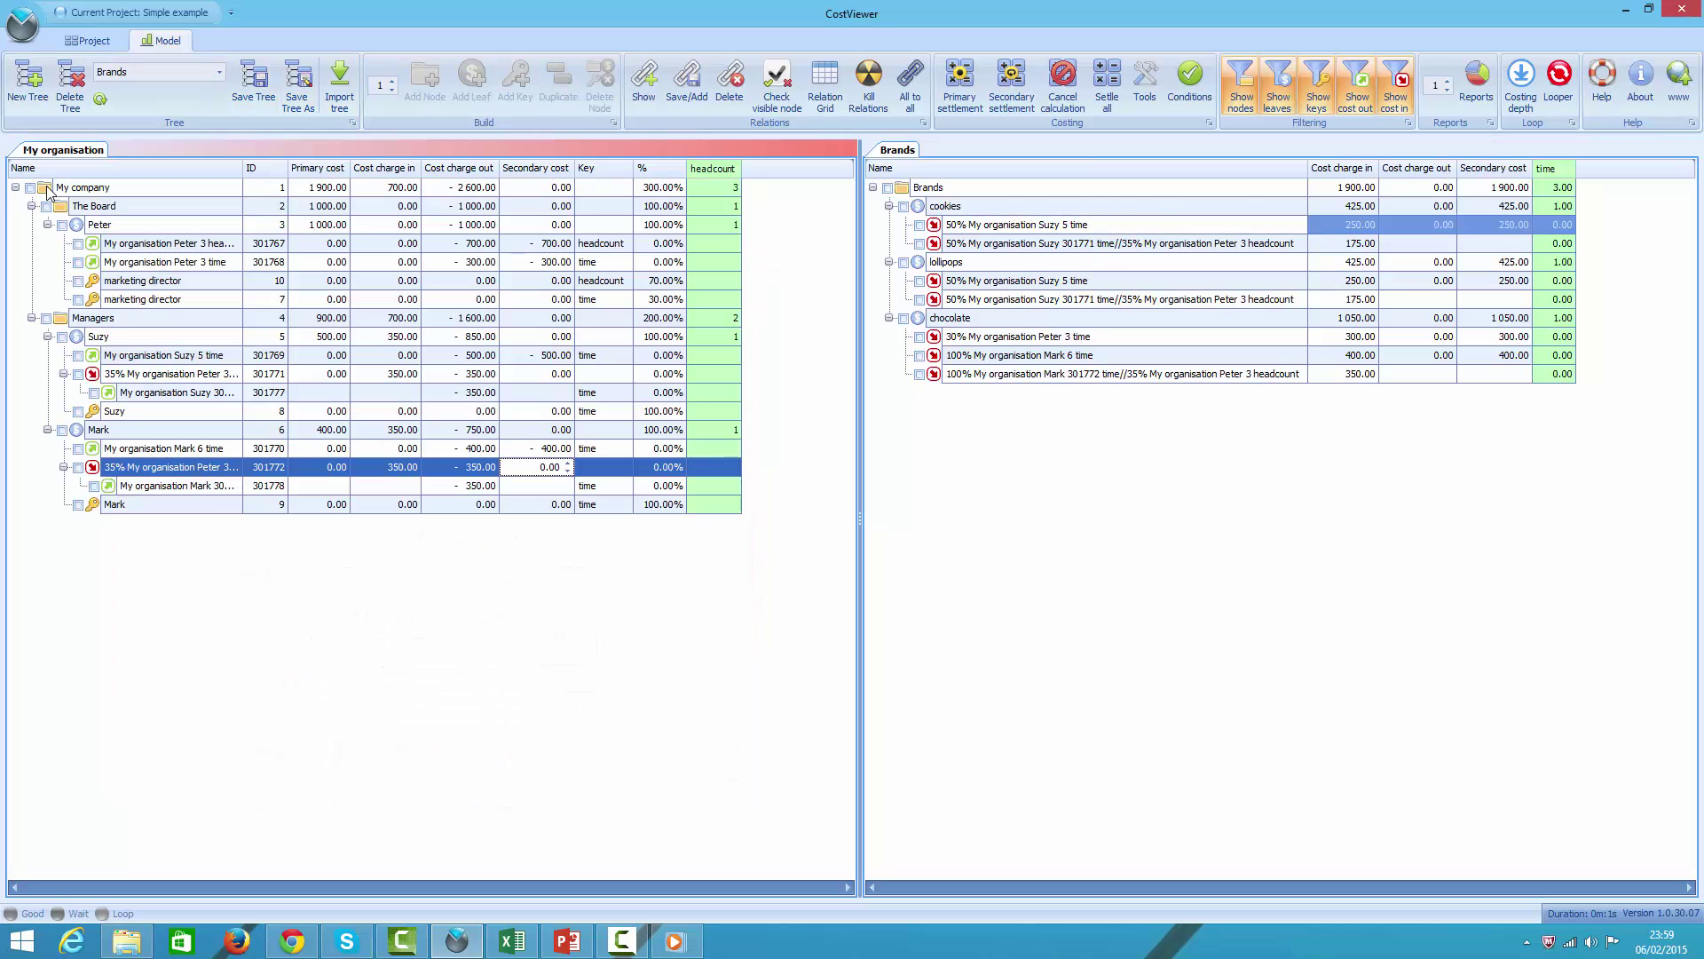